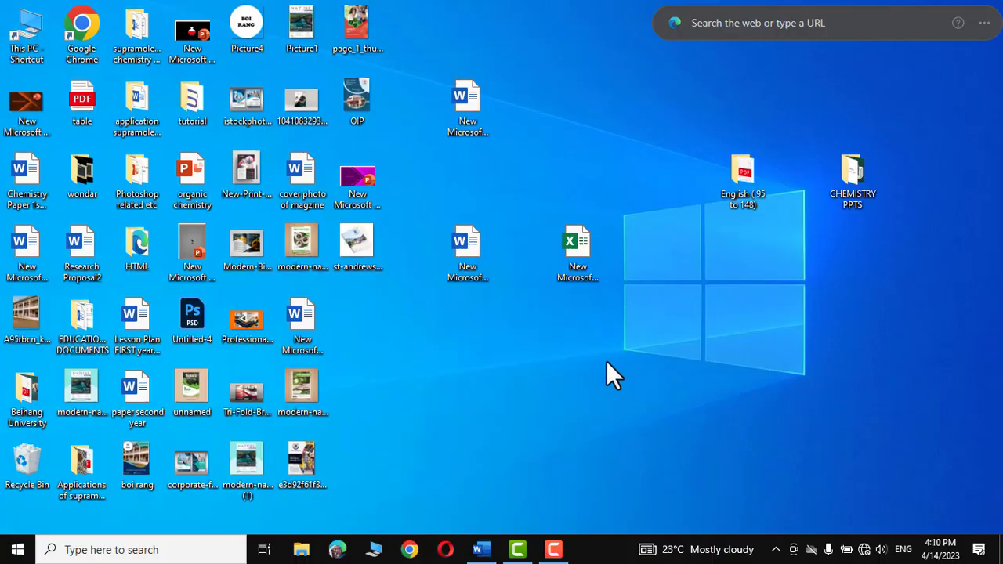
Switch to the blank Word document and change its paper size to the first preset size
left_click(480, 549)
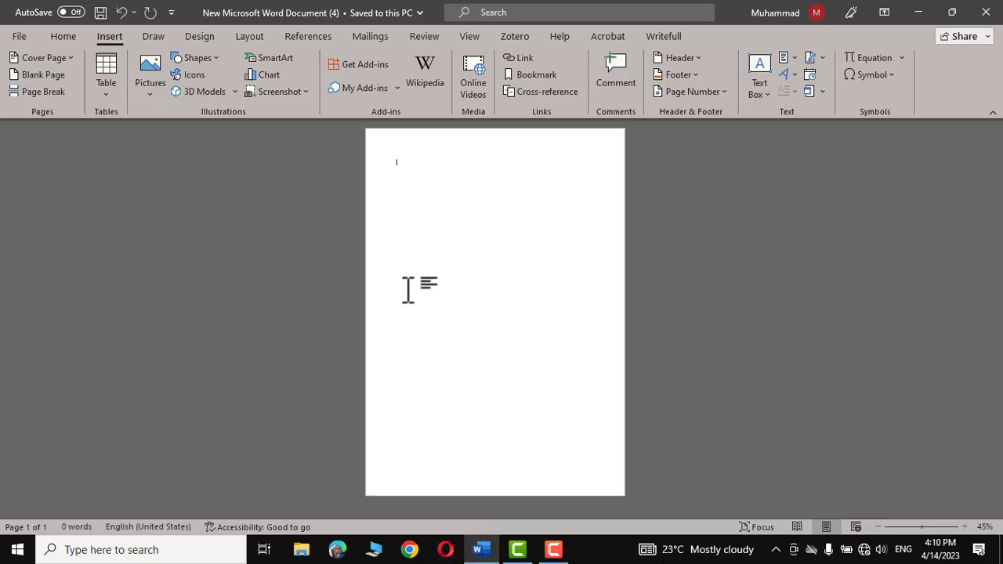
left_click(251, 36)
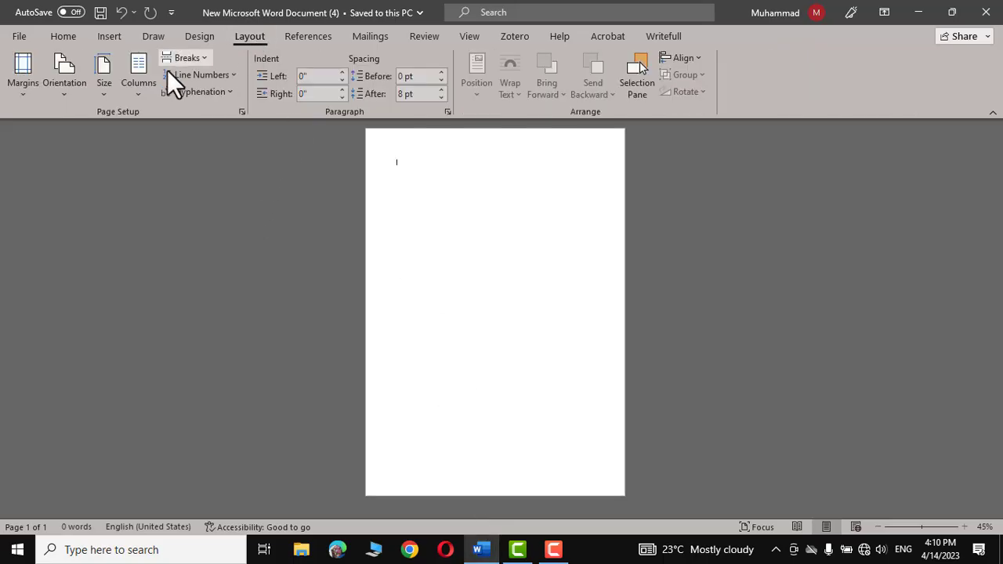
left_click(103, 90)
left_click(139, 120)
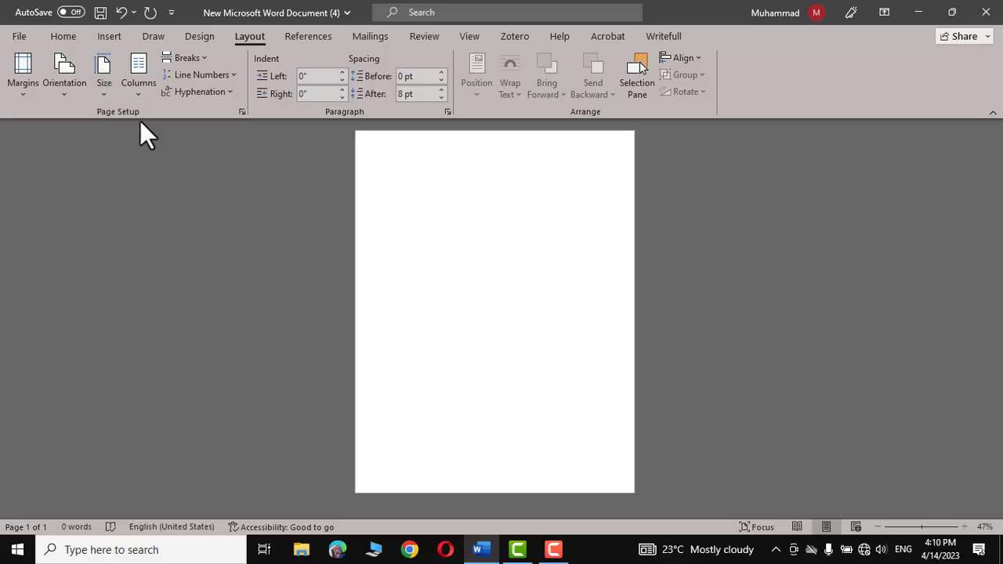
Try to clear the top, bottom, left and right margins for the whole document
left_click(21, 91)
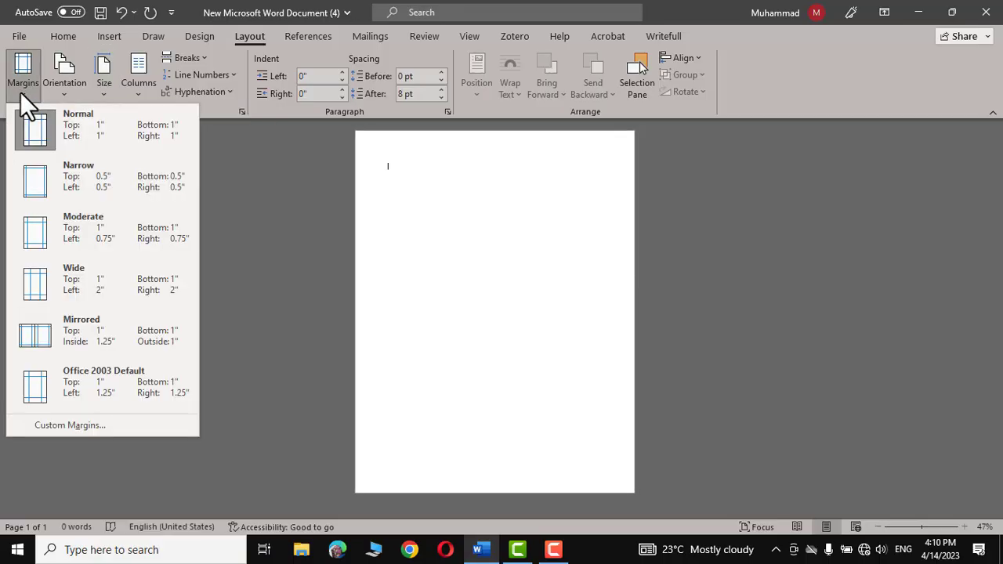
left_click(52, 427)
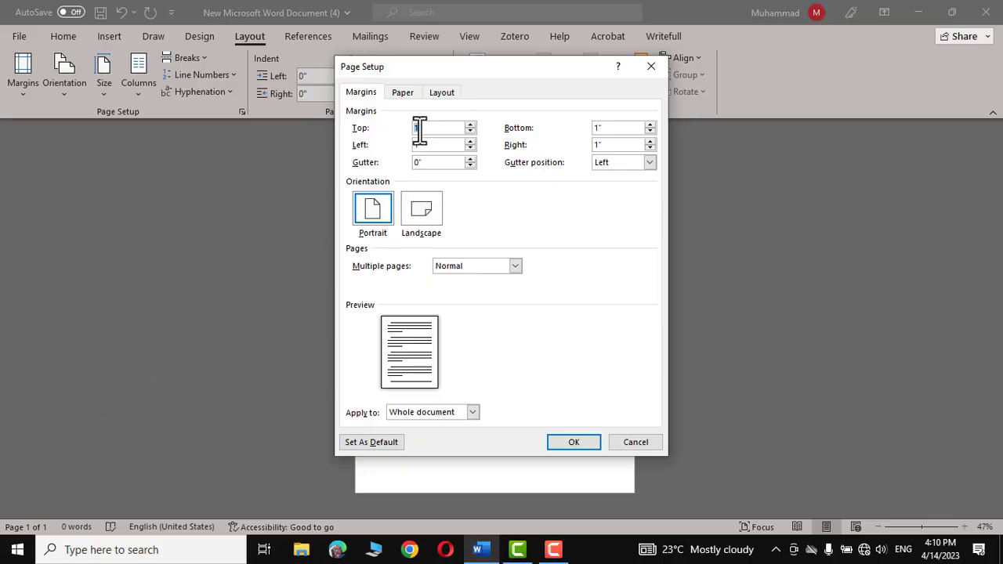
key("BackSpace")
key("Tab")
key("BackSpace")
key("Tab")
key("BackSpace")
key("Tab")
key("BackSpace")
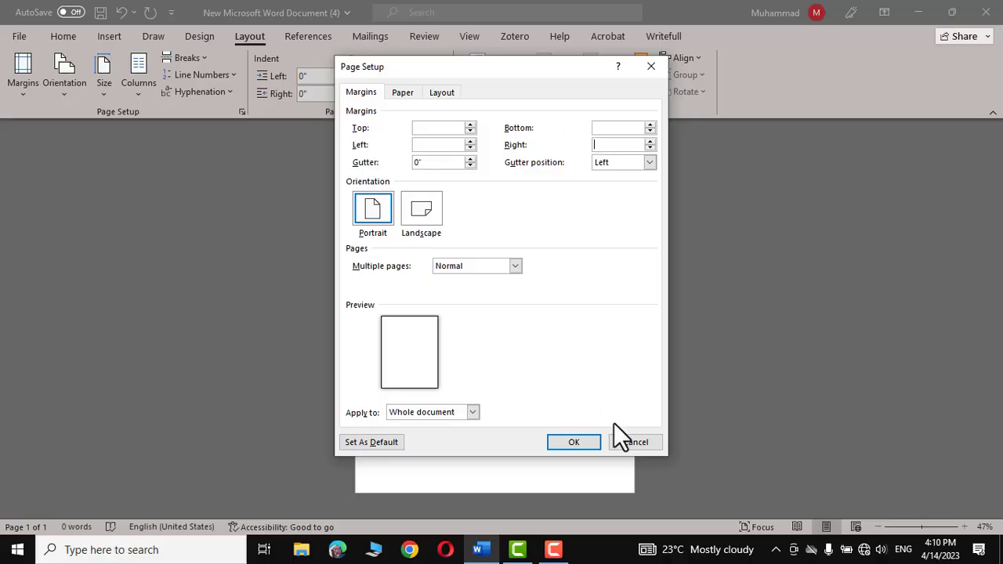
left_click(580, 441)
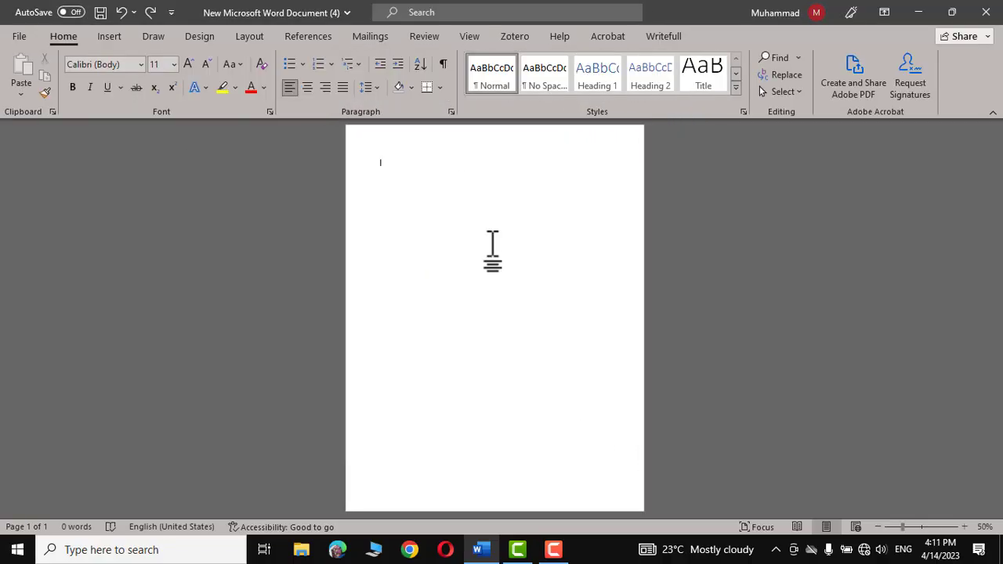
Add a blank second page to the document
left_click(110, 35)
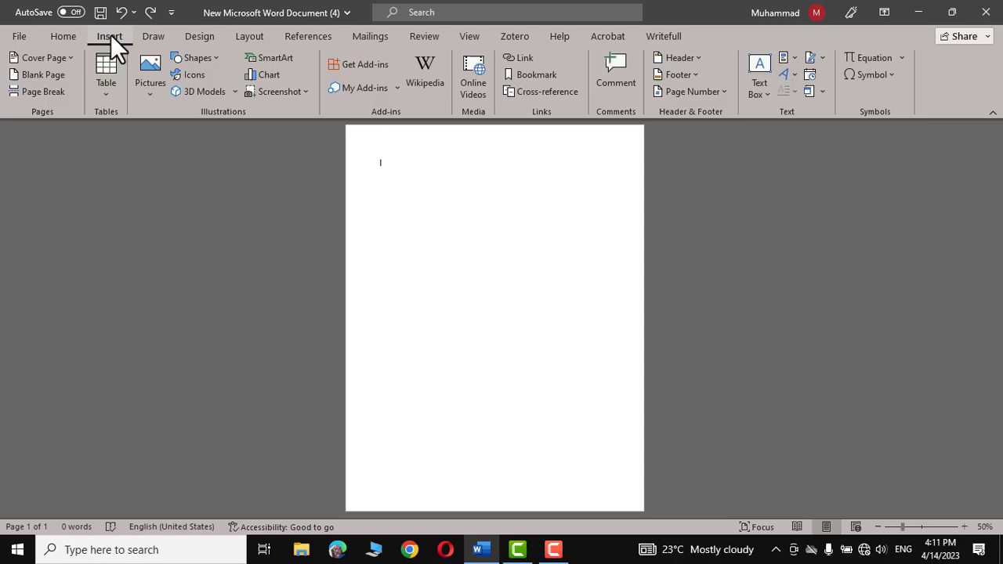
left_click(58, 74)
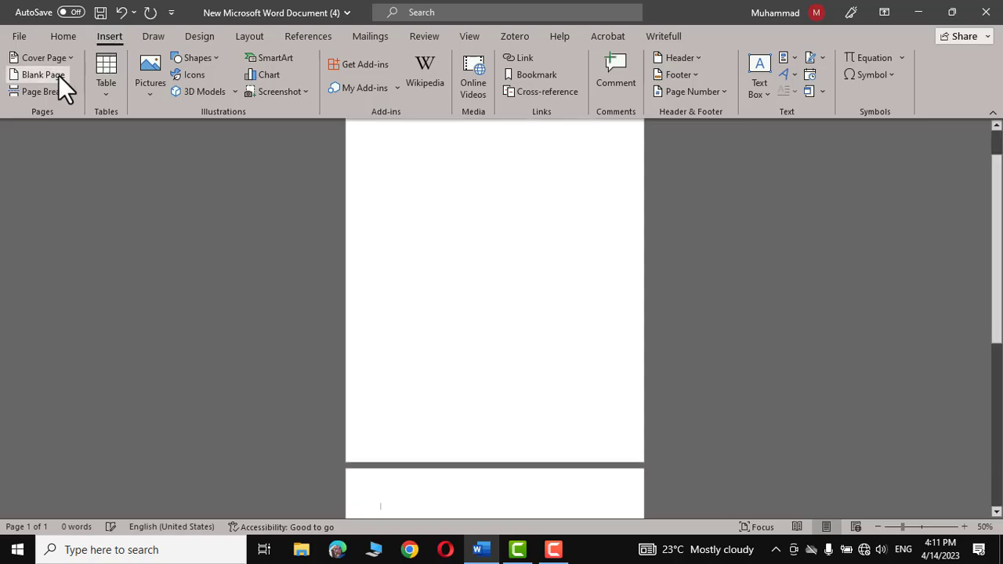
scroll(503, 302, "down", 2)
scroll(503, 301, "down", 3)
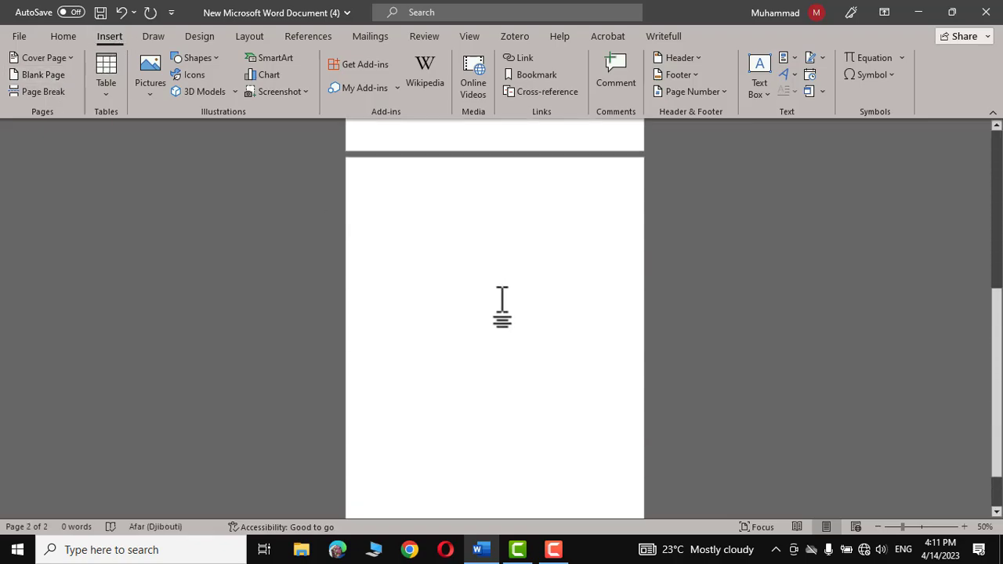
scroll(503, 301, "up", 5)
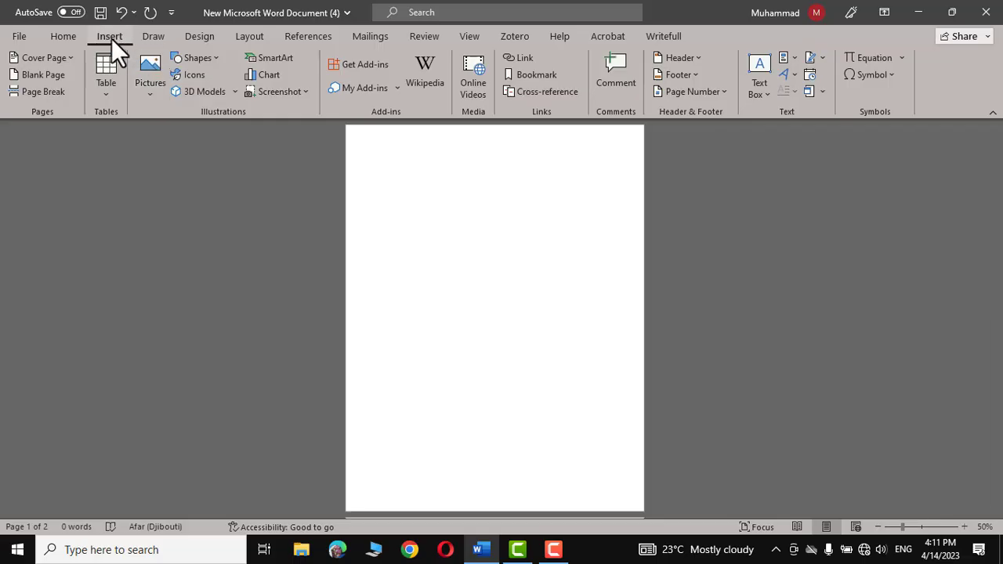
Insert the second turquoise modern-nature-magazine-cover-template picture from the Desktop onto the first page
left_click(150, 91)
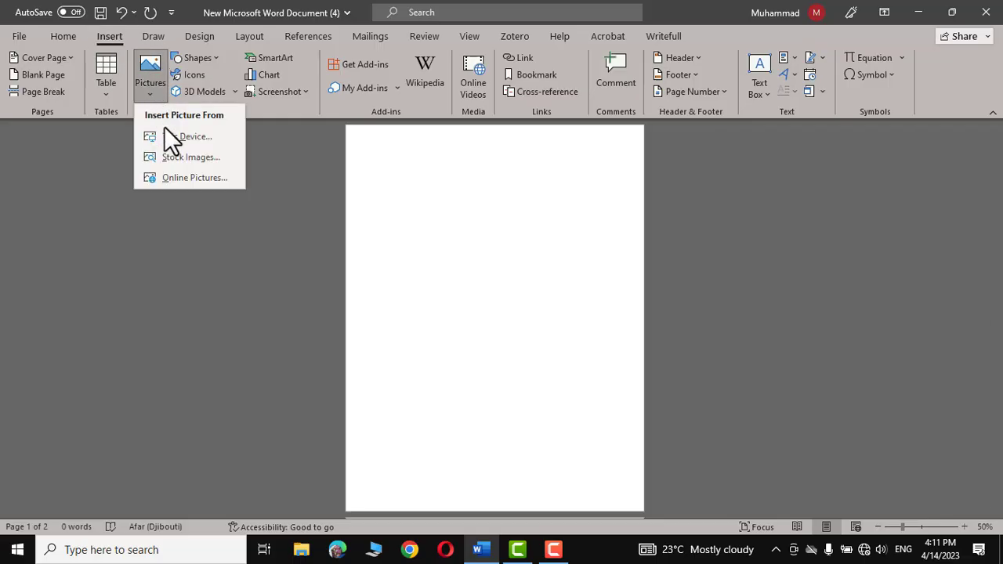
left_click(181, 138)
left_click(78, 126)
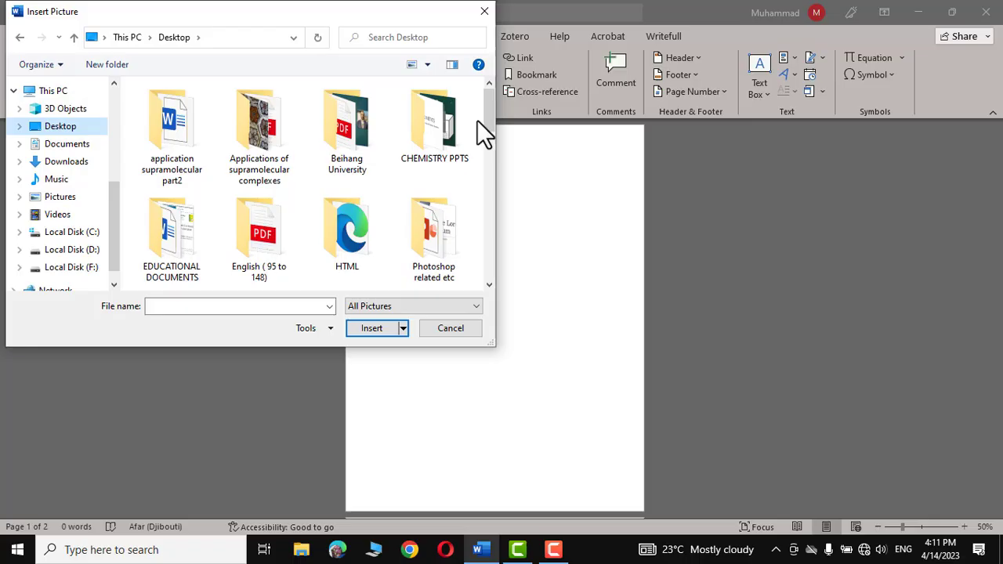
left_click_drag(495, 122, 487, 204)
left_click(275, 184)
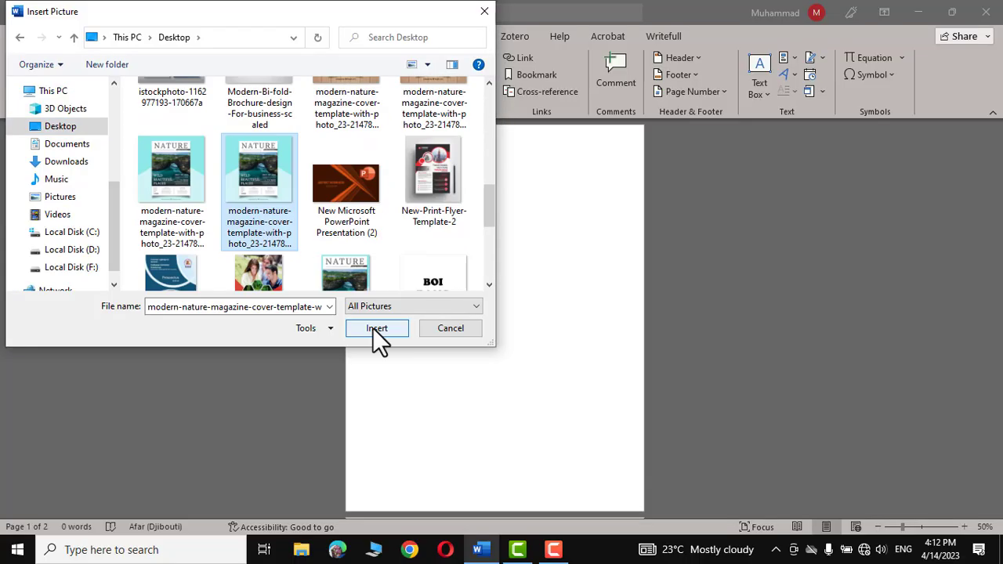
left_click(372, 327)
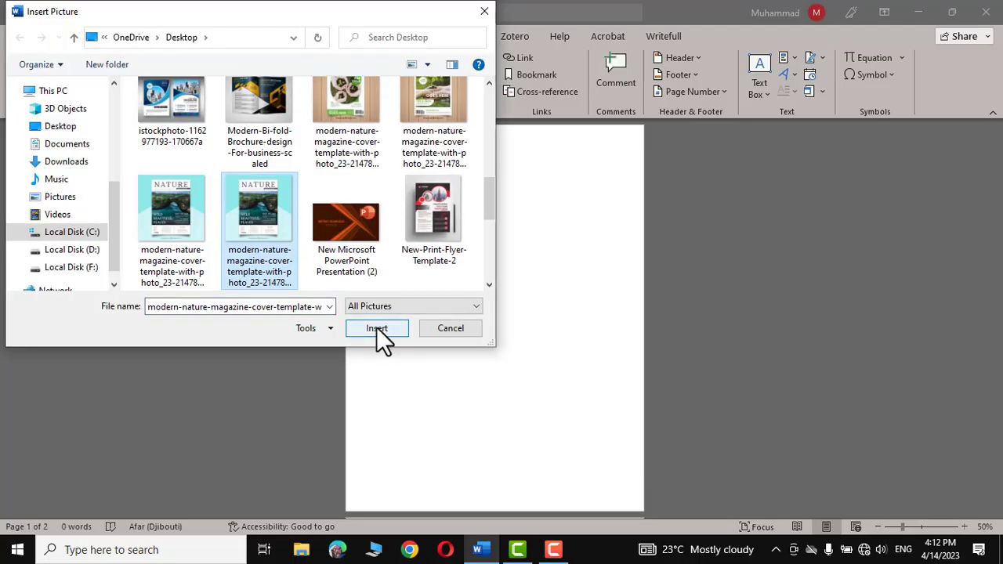
left_click(376, 327)
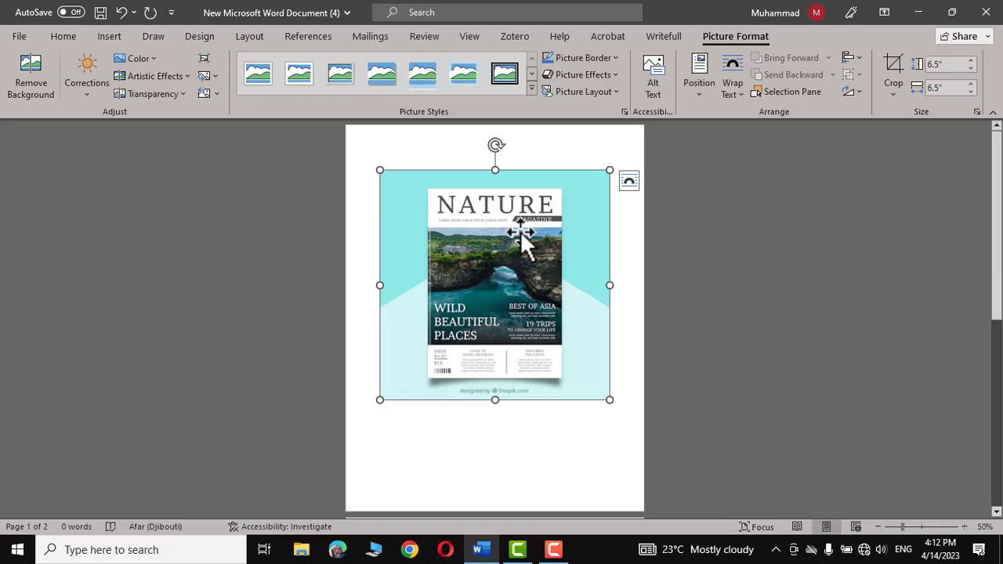
Set the magazine picture's text wrapping to In Front of Text so it can be placed freely
left_click_drag(520, 229, 517, 263)
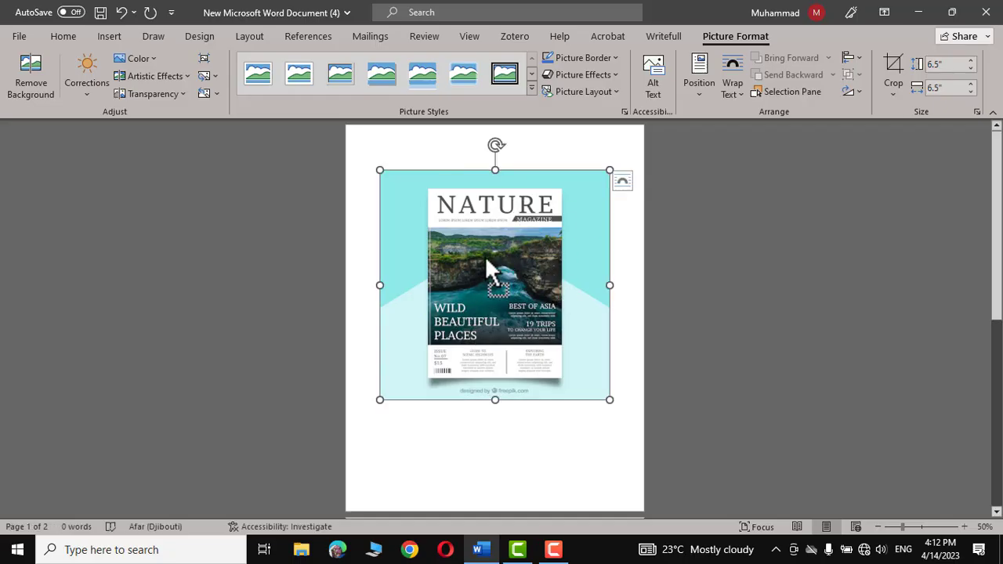
left_click(628, 182)
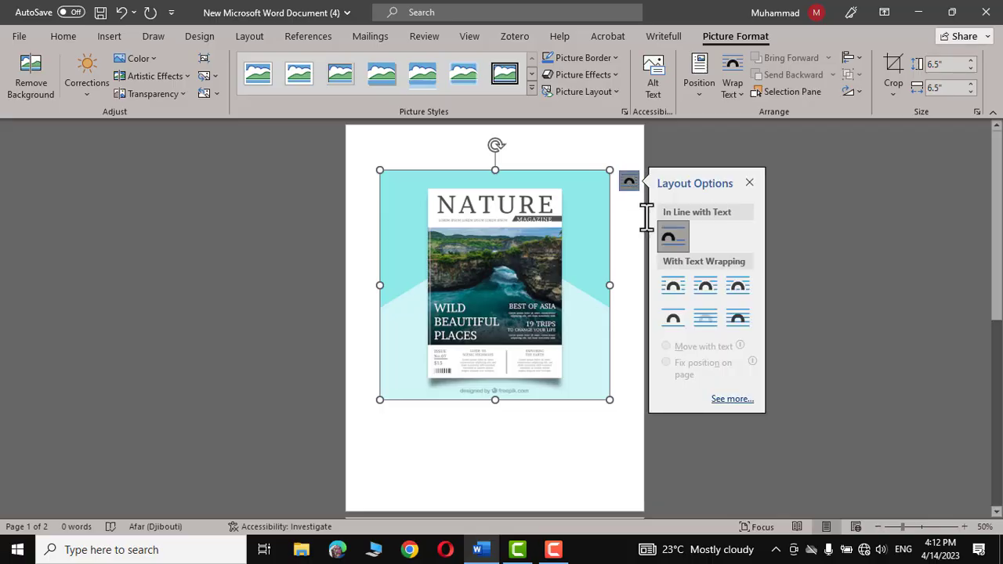
left_click(740, 319)
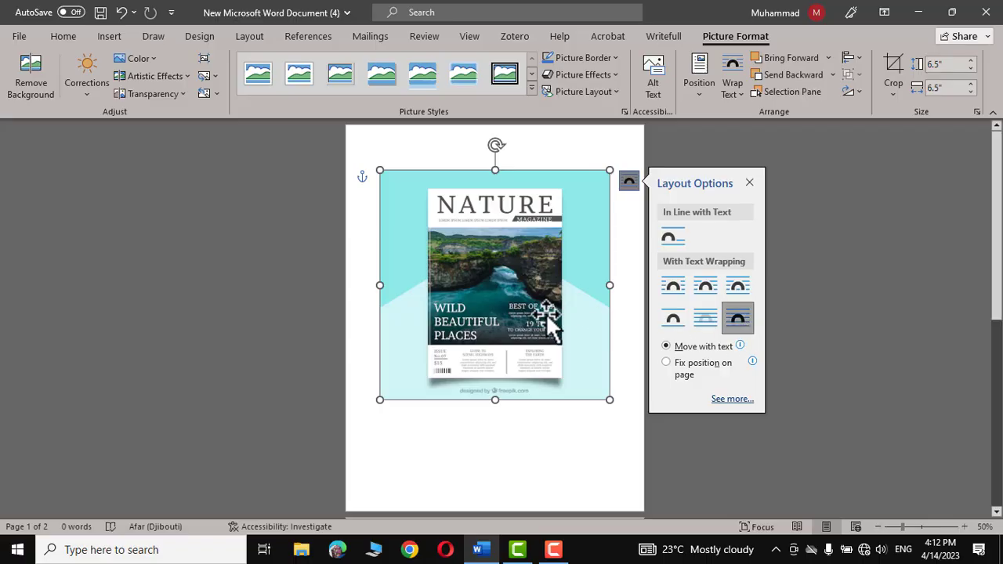
Move the picture to the first page's upper-left corner and enlarge it to page width, about 8.42 inches square
left_click_drag(494, 287, 454, 236)
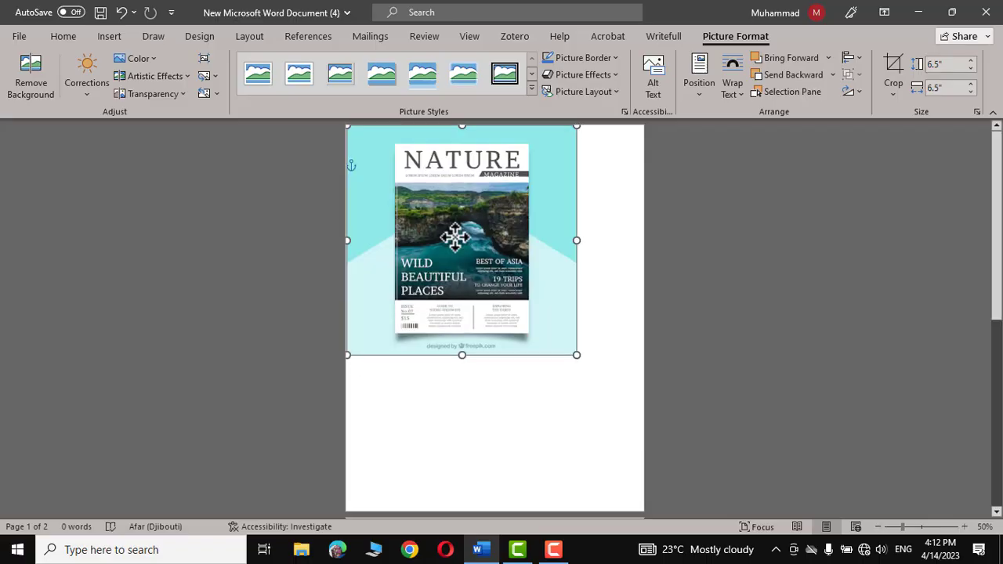
left_click_drag(576, 355, 595, 424)
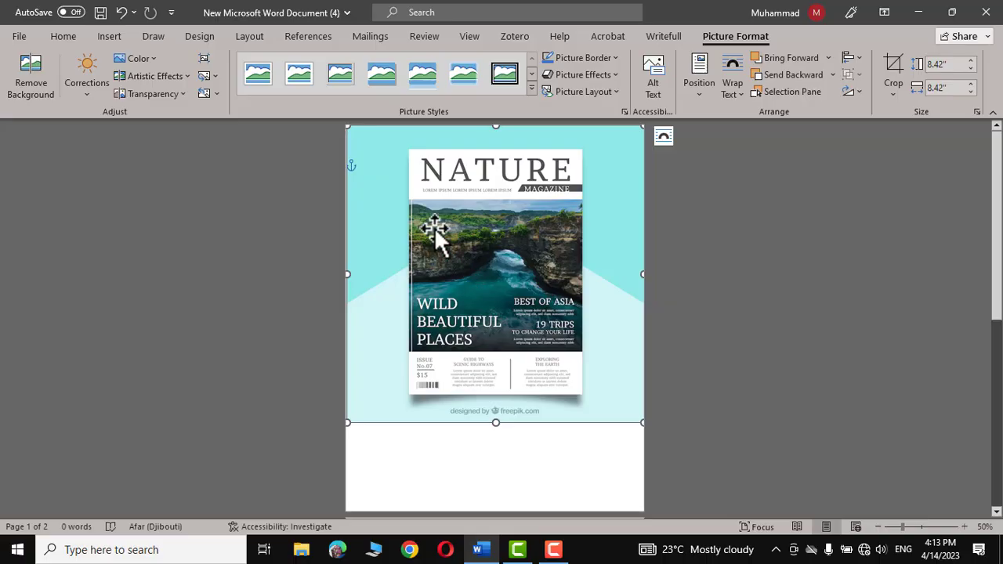
Crop the picture on all four sides to the magazine cover, about 7.23 inches high and 5.04 inches wide
left_click(893, 92)
left_click(910, 113)
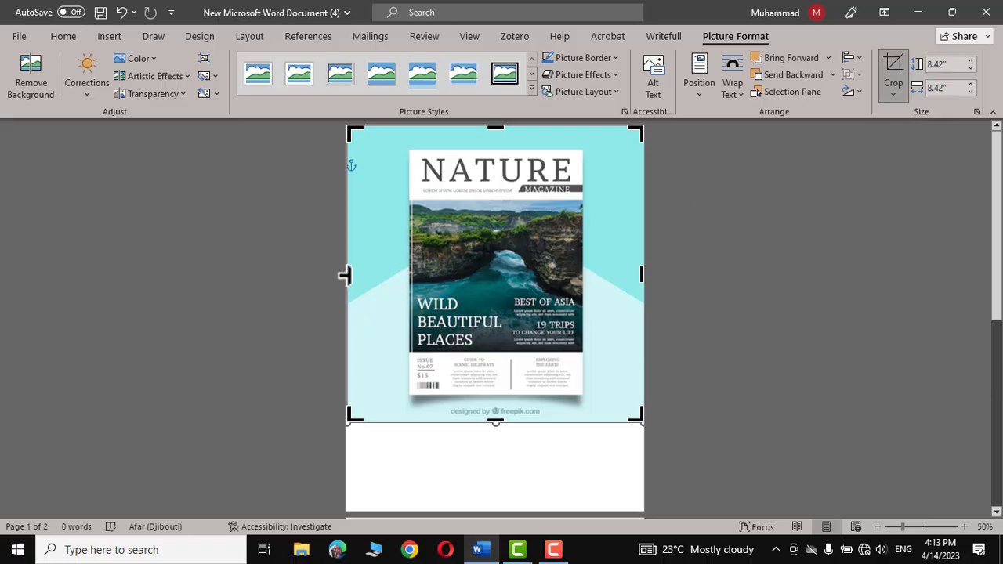
left_click_drag(345, 274, 406, 288)
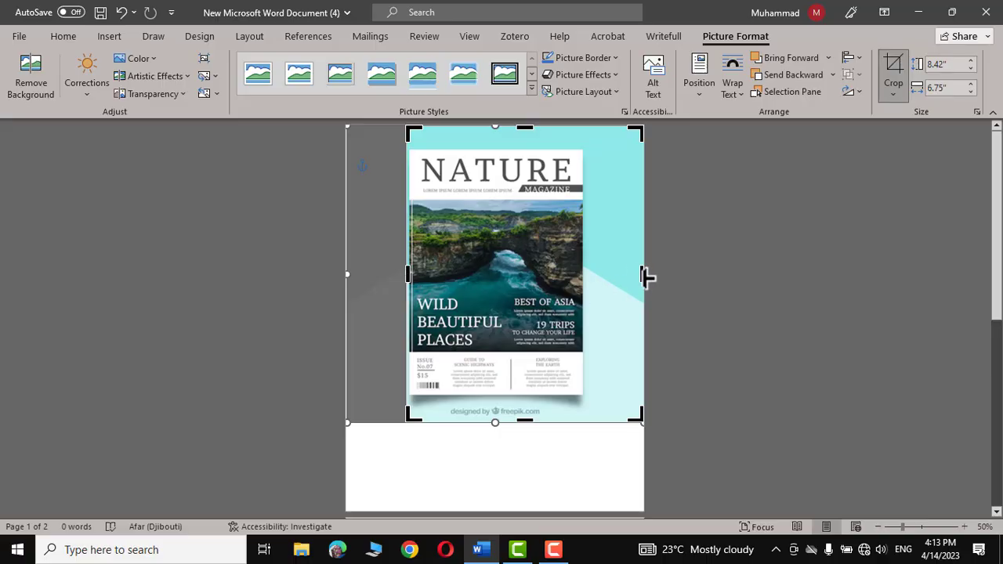
left_click_drag(639, 274, 582, 290)
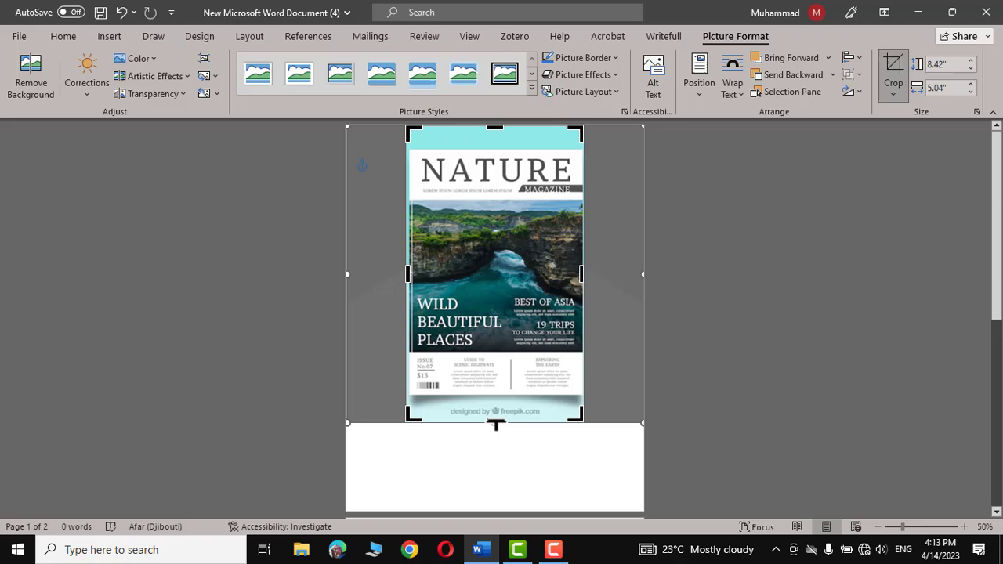
left_click_drag(495, 424, 495, 401)
left_click_drag(497, 128, 497, 147)
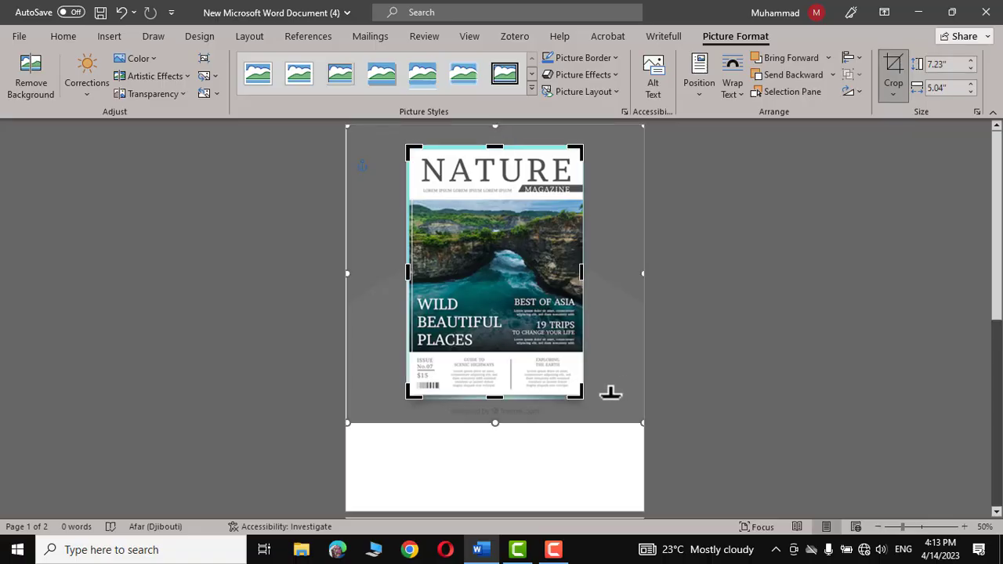
key("Escape")
Enlarge and reposition the cropped cover to fill the whole first page, about 11.5 inches high and 8.46 inches wide
left_click_drag(404, 146, 370, 146)
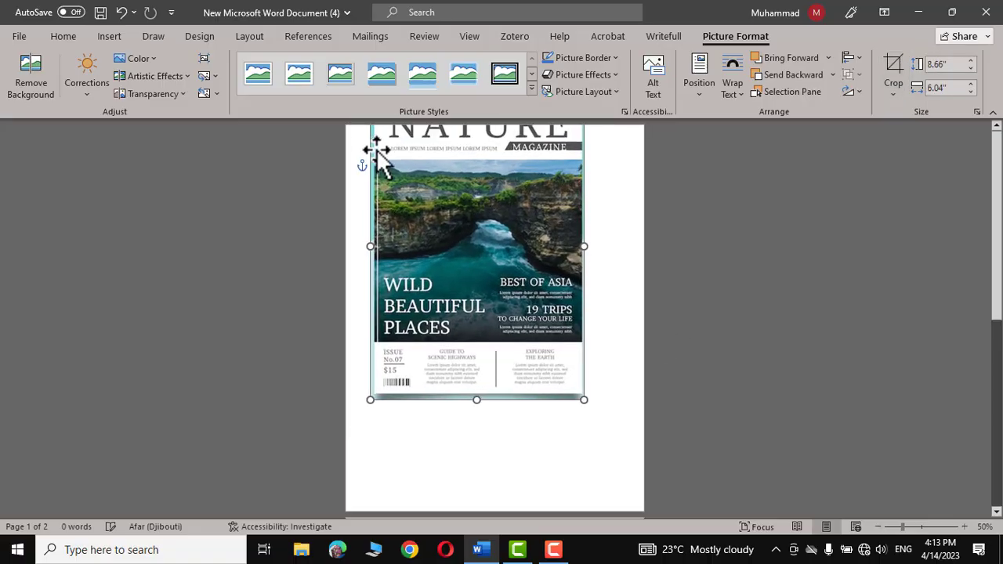
left_click_drag(487, 256, 460, 253)
left_click_drag(558, 431, 643, 510)
Set the page movement to Side to Side to show the cover beside the blank second page
left_click_drag(997, 292, 997, 342)
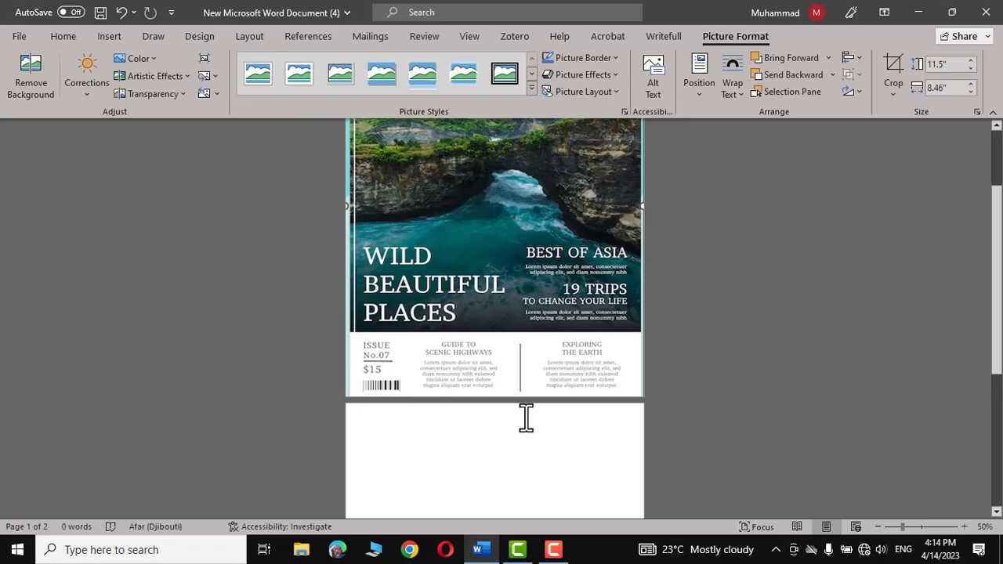
left_click(468, 37)
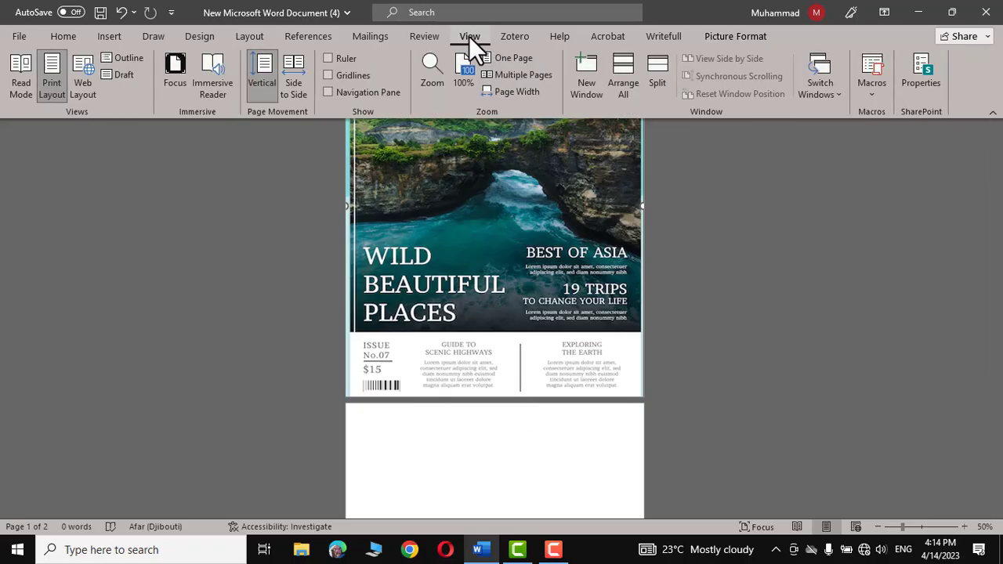
left_click(297, 77)
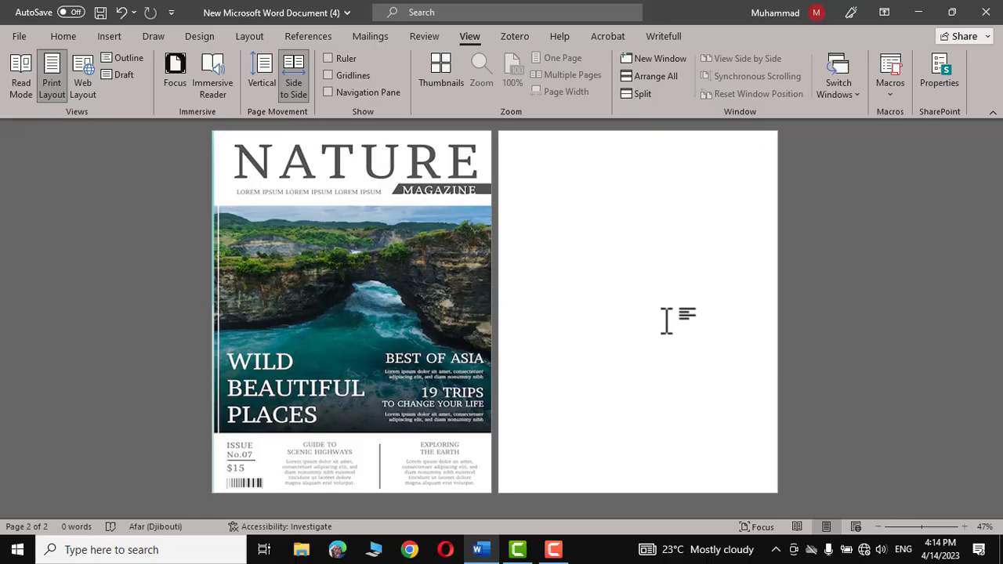
Draw a rectangle about 8.6 inches wide and 2.36 inches high across the top of the second page and remove its outline
left_click(109, 36)
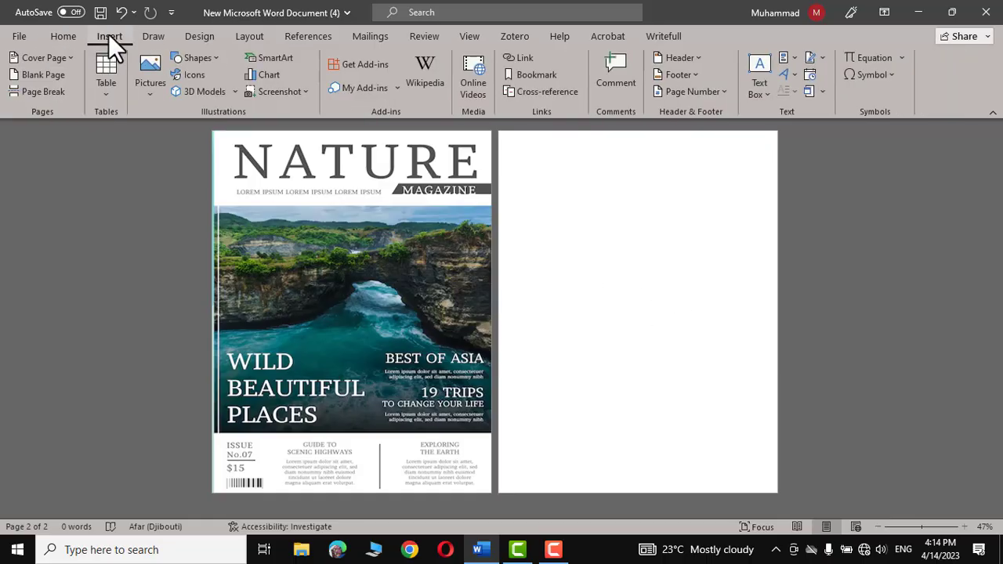
left_click(199, 58)
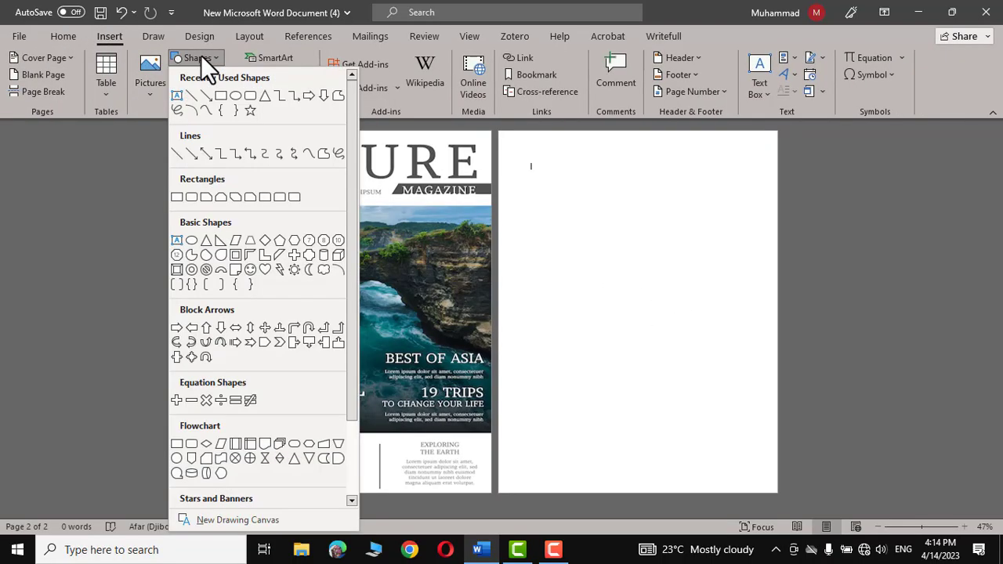
left_click(221, 96)
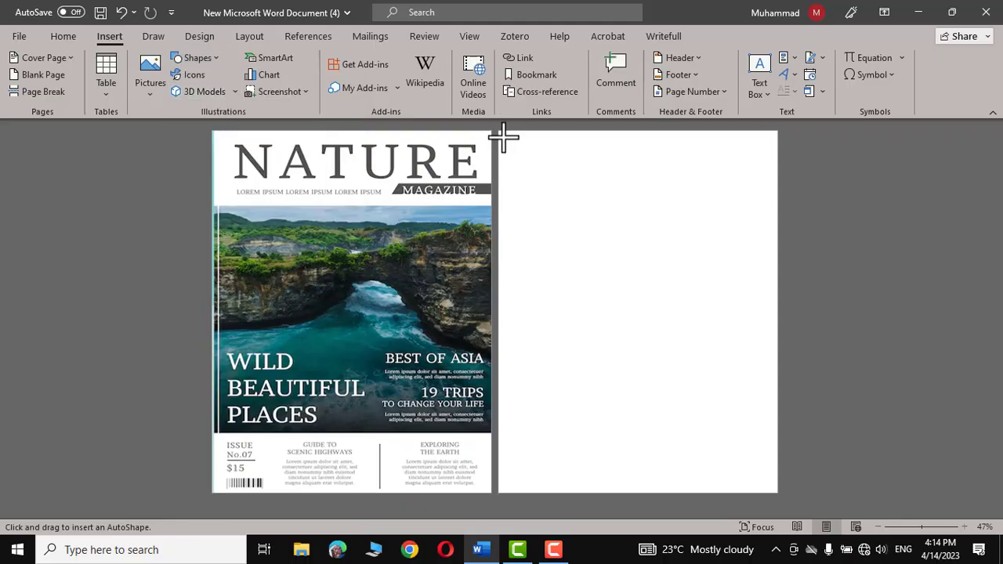
left_click_drag(503, 138, 777, 209)
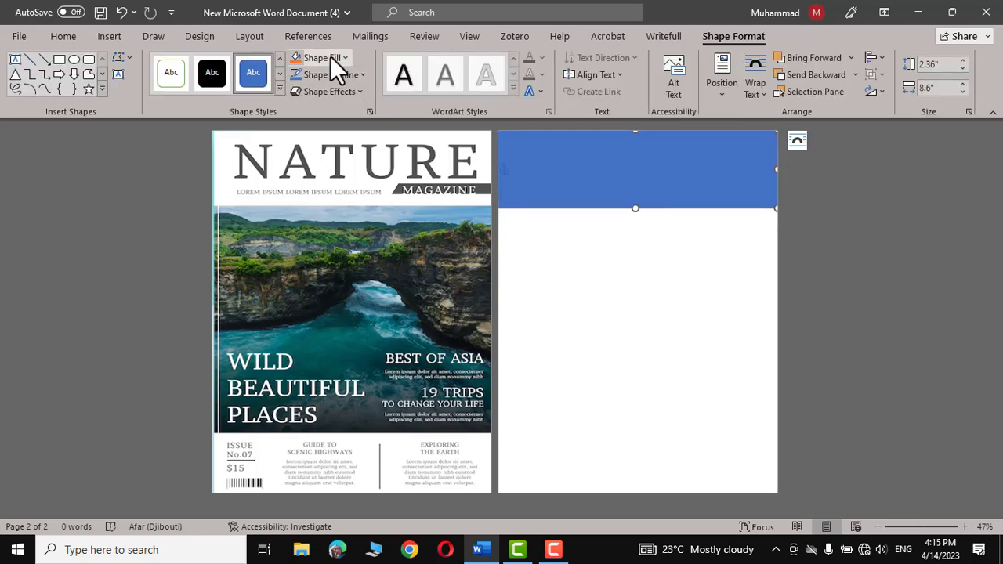
left_click(329, 71)
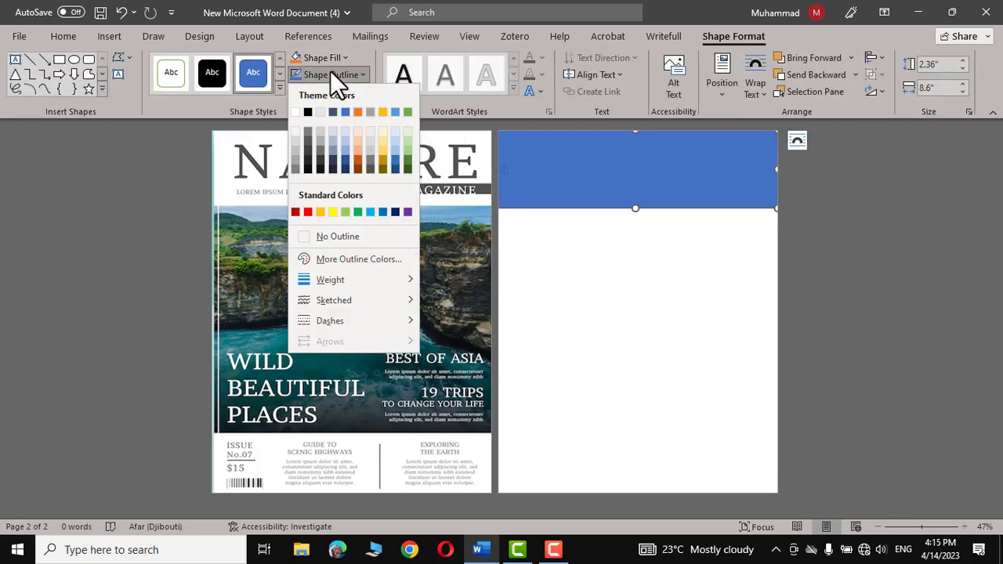
left_click(338, 235)
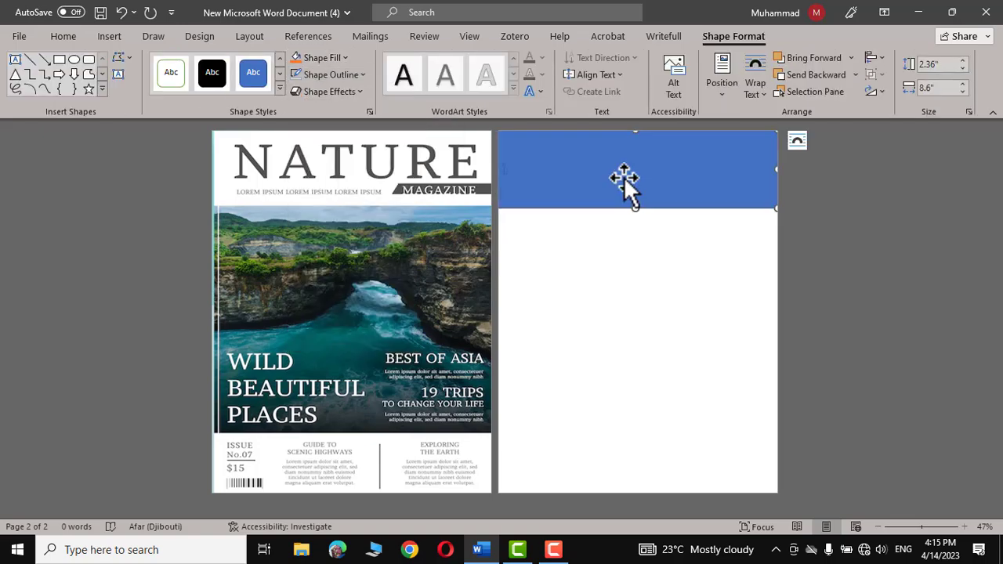
Draw a rectangle about 8.6 inches wide and 6.87 inches high below the blue one and fill it with Light Gray, Background 2, Darker 50%
left_click(107, 36)
left_click(206, 56)
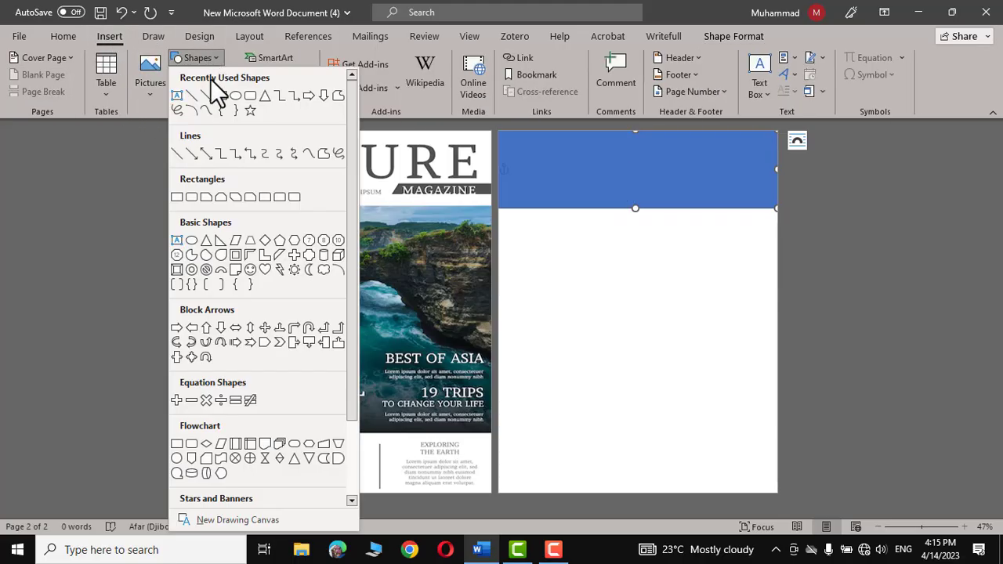
left_click(221, 95)
mouse_move(500, 208)
left_mouse_down()
mouse_move(529, 406)
mouse_move(549, 432)
mouse_move(772, 435)
left_mouse_up()
left_click(212, 72)
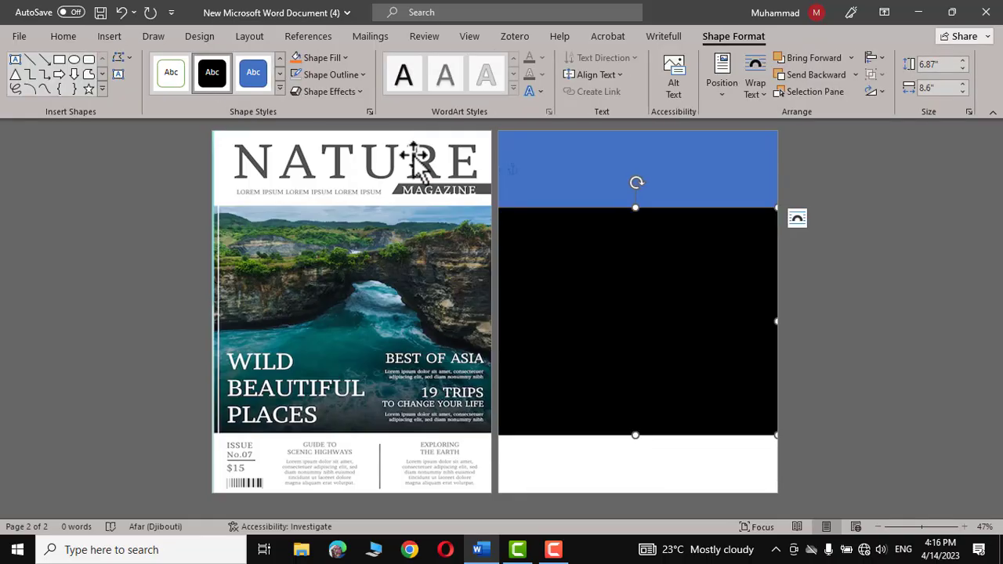
left_click(311, 57)
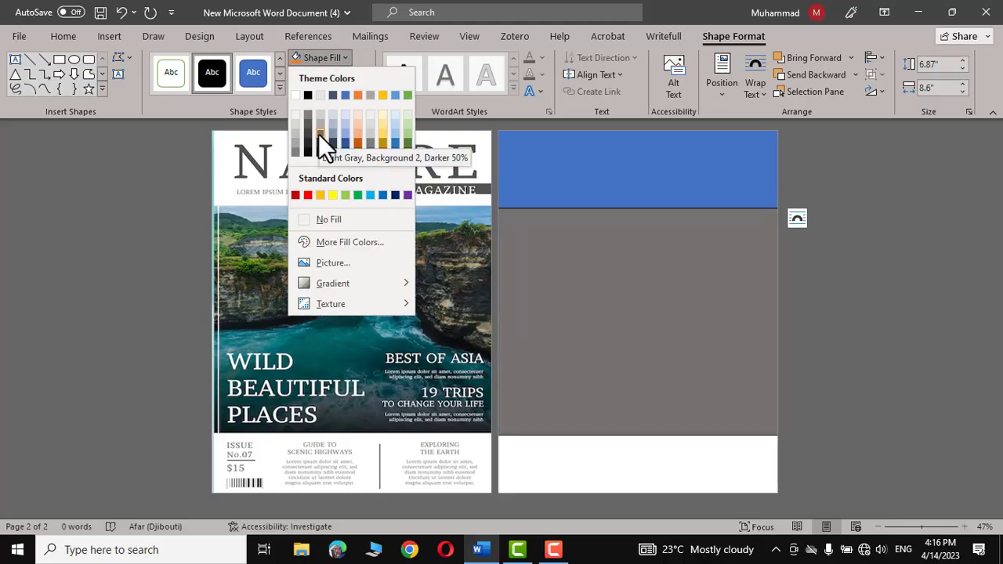
left_click(318, 133)
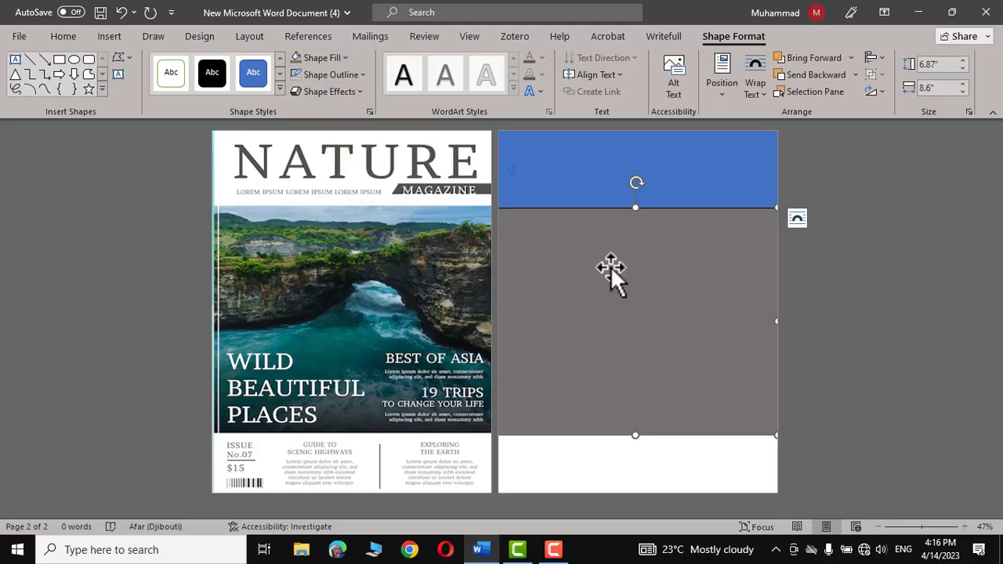
Duplicate the blue rectangle from the top of the second page to the bottom of the page, below the gray block
left_click(585, 172)
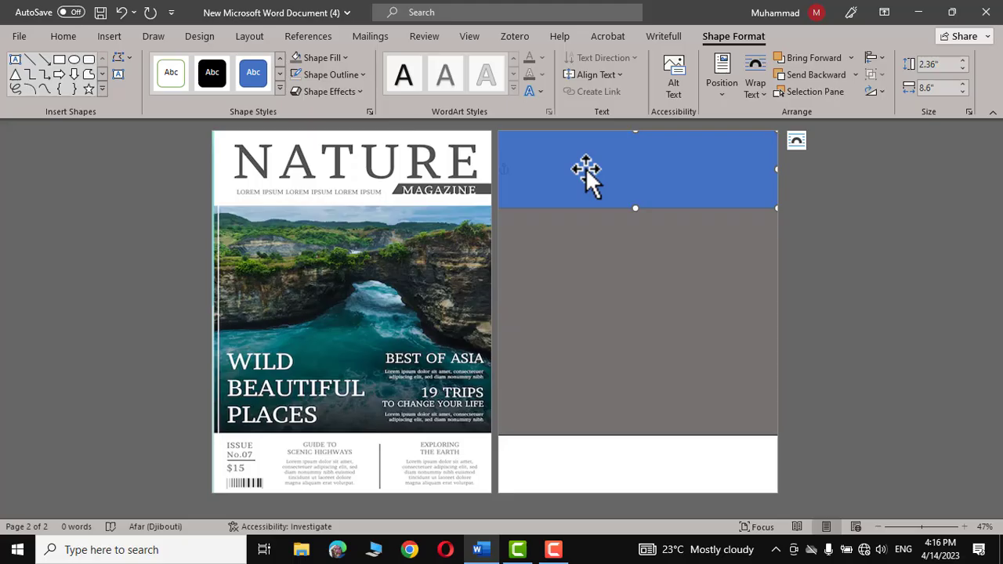
left_click(598, 263)
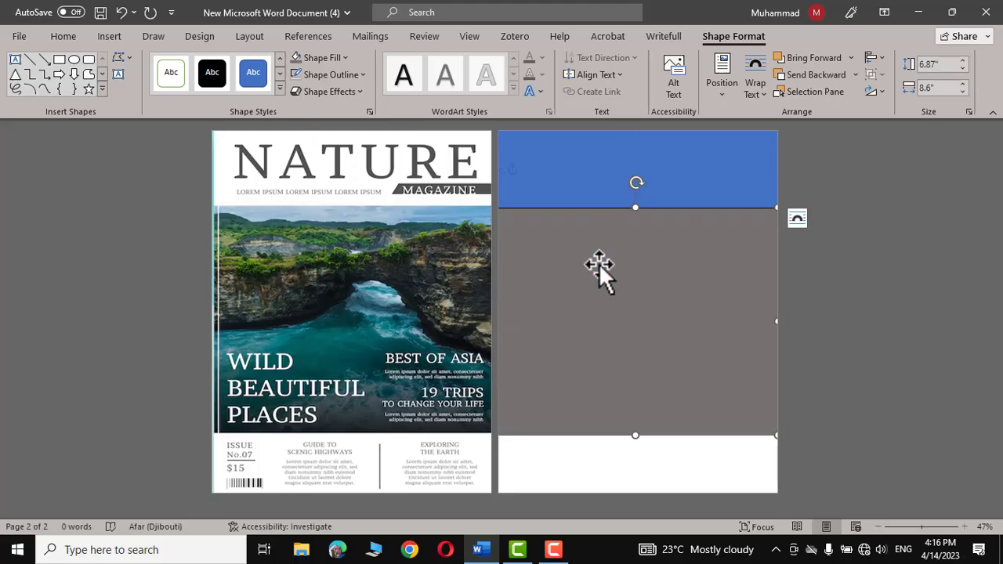
left_click(619, 161)
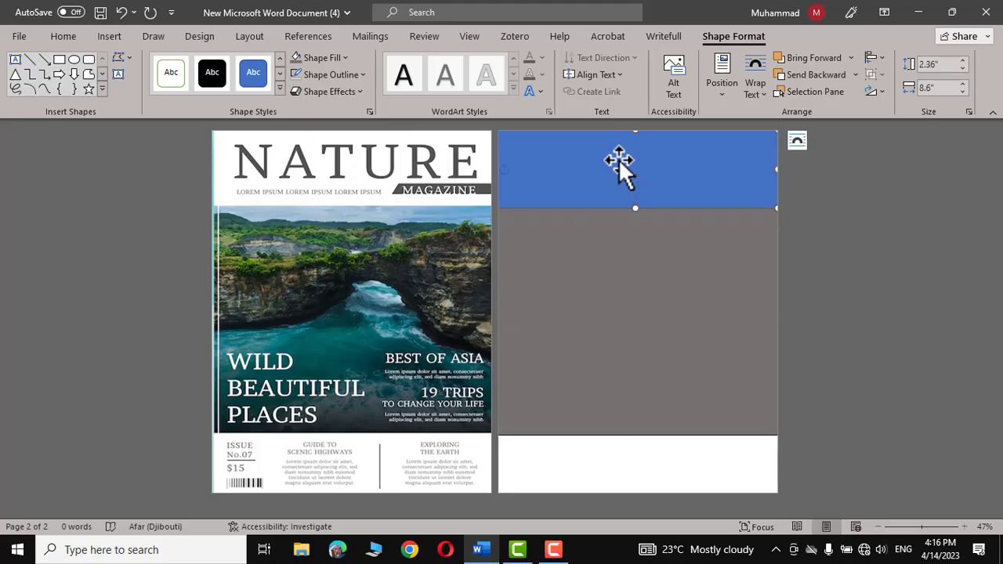
left_click_drag(619, 162, 615, 444)
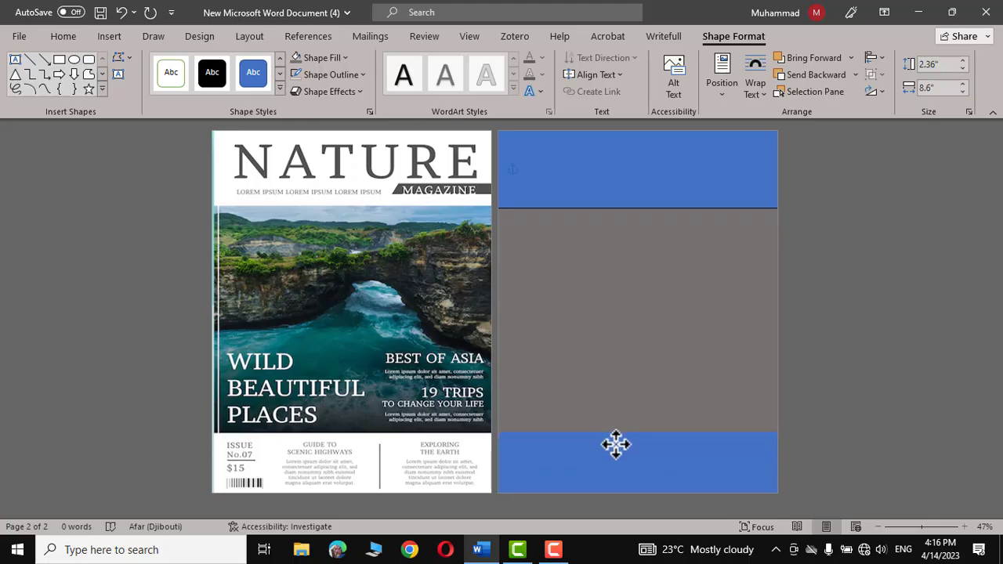
Fill both blue rectangles, at the top and bottom of the second page, with white
left_click(615, 165)
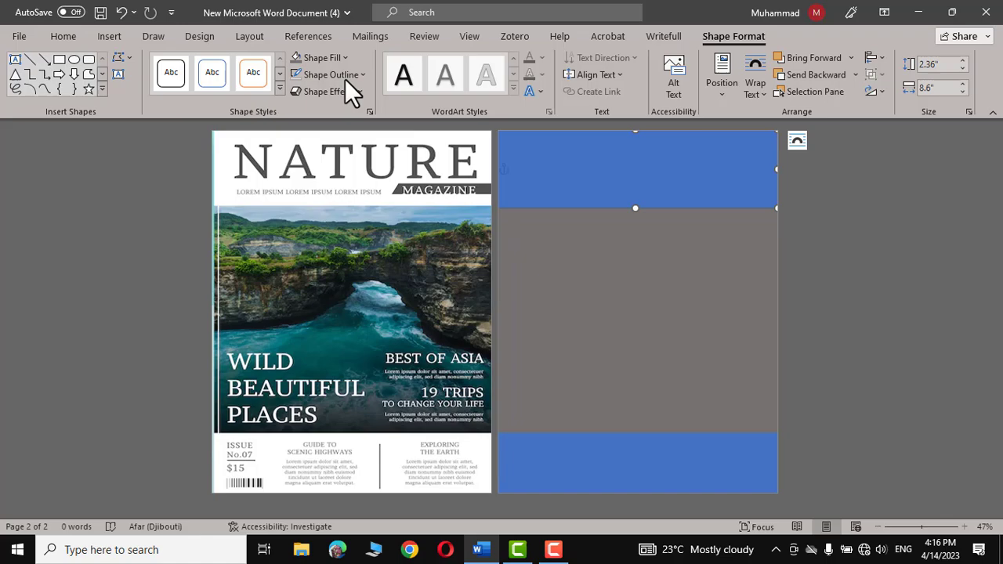
left_click(328, 59)
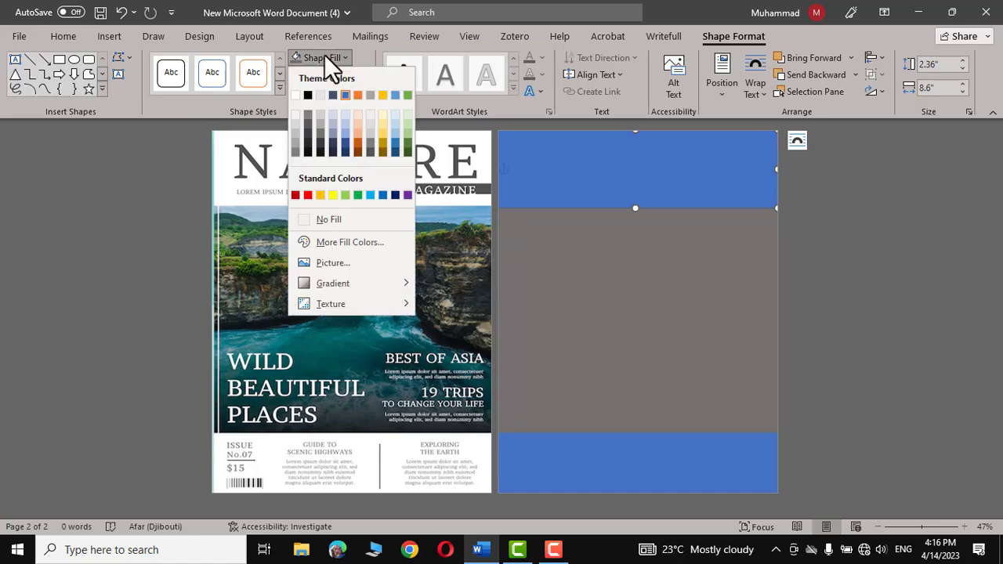
left_click(296, 95)
left_click(603, 467)
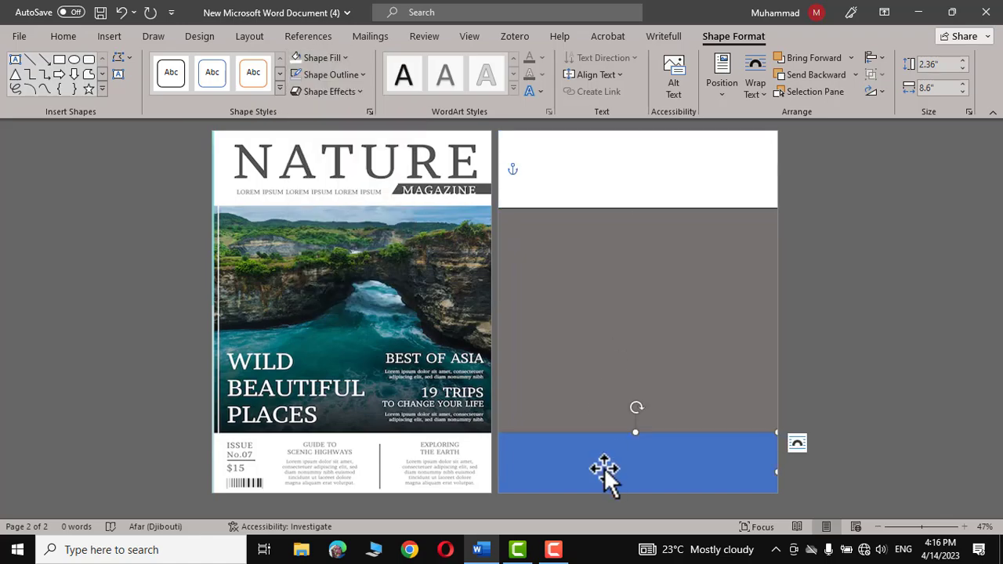
left_click(321, 59)
left_click(296, 95)
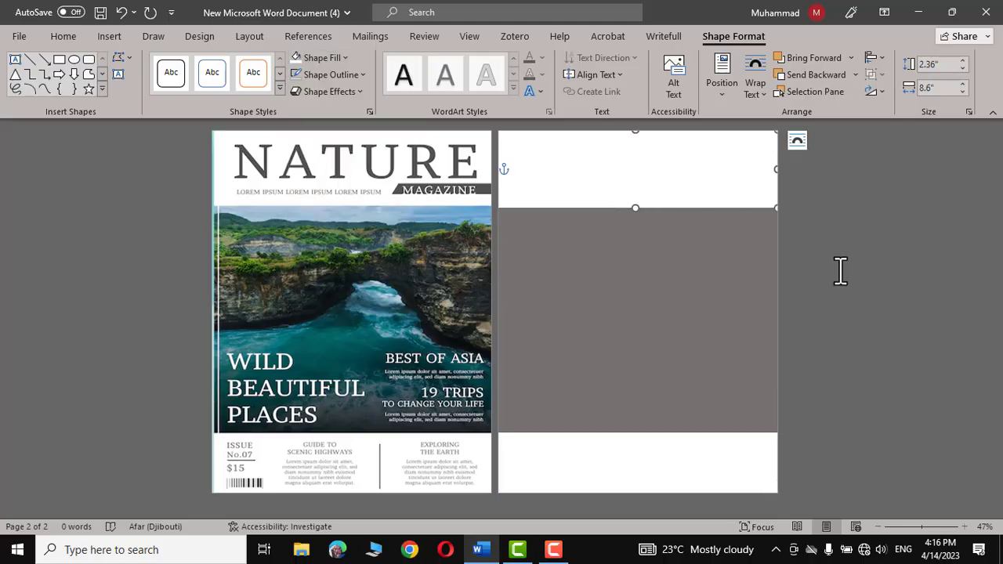
left_click(898, 283)
Add a text box about 6.38 inches wide and 1.38 inches high in the white top band, containing NATURE
left_click(110, 35)
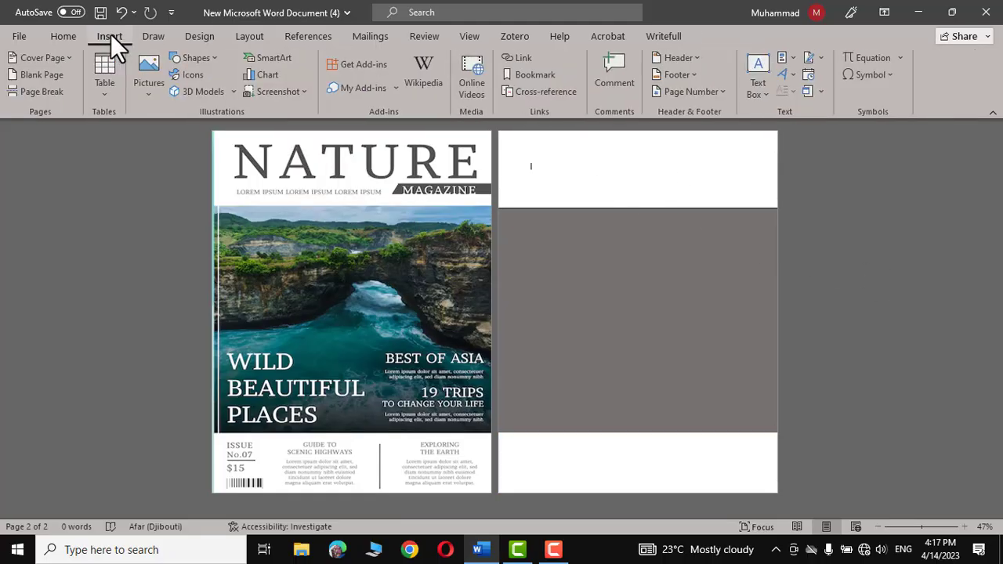
left_click(206, 55)
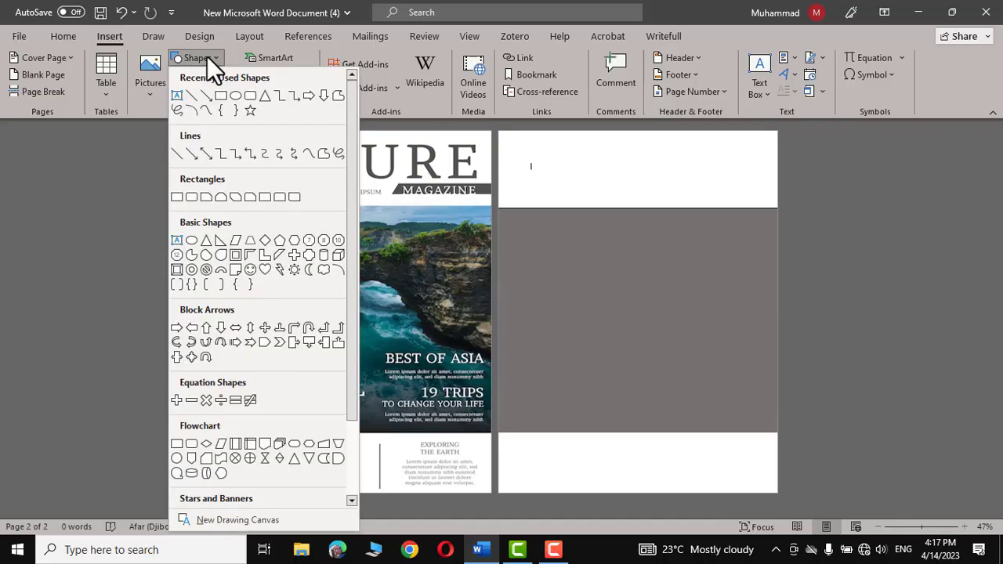
left_click(177, 96)
left_click_drag(523, 145, 734, 192)
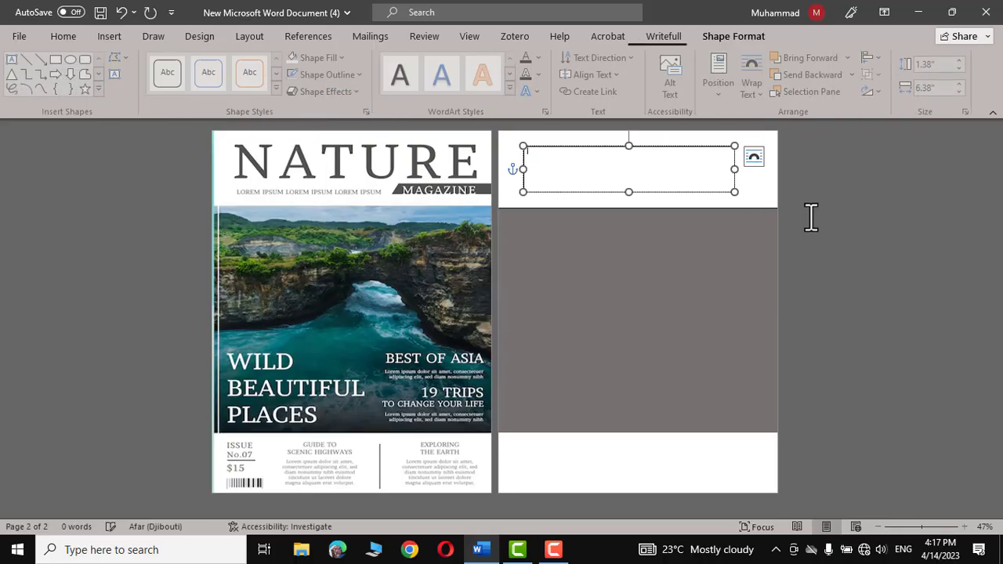
type("NATURE")
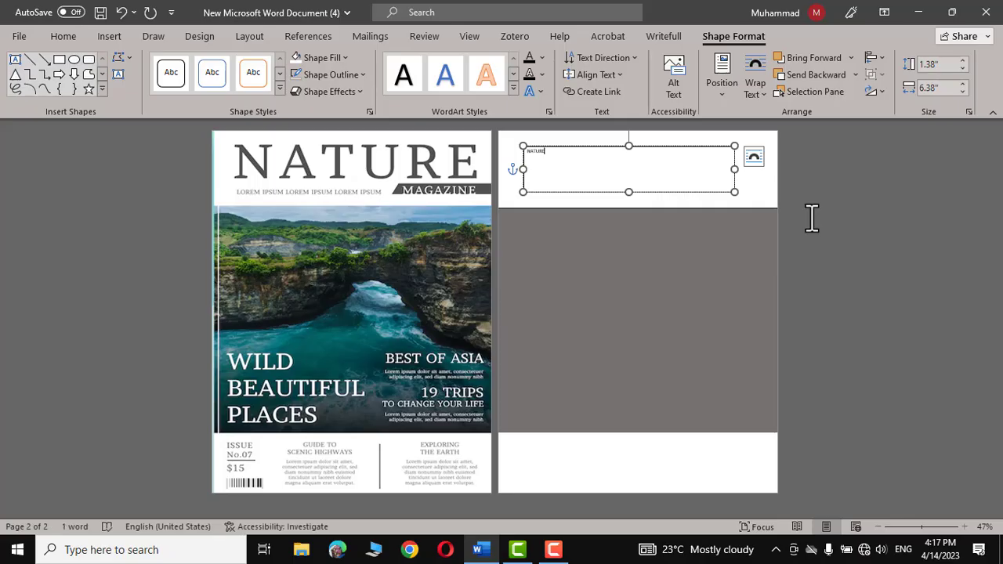
Format the NATURE title in Times New Roman at 120 pt
double_click(564, 157)
left_click(631, 105)
left_click(631, 105)
left_click(631, 105)
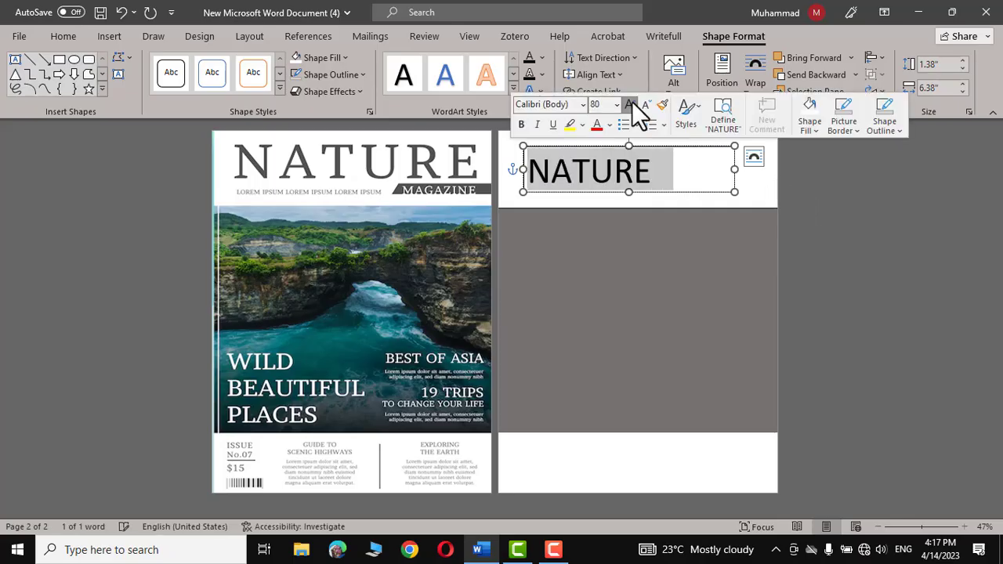
left_click(631, 105)
left_click(631, 105)
left_click(631, 104)
left_click(630, 105)
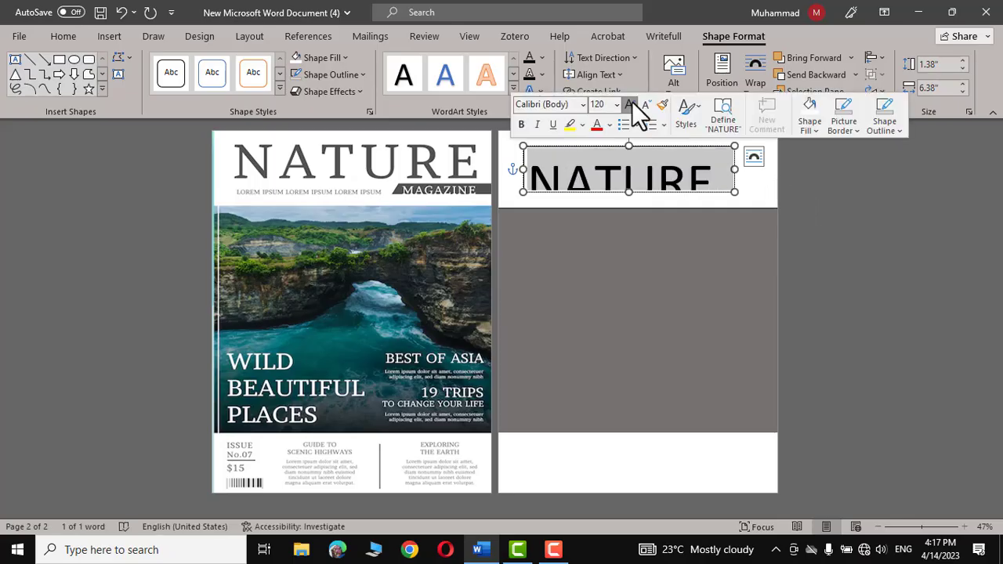
left_click(583, 105)
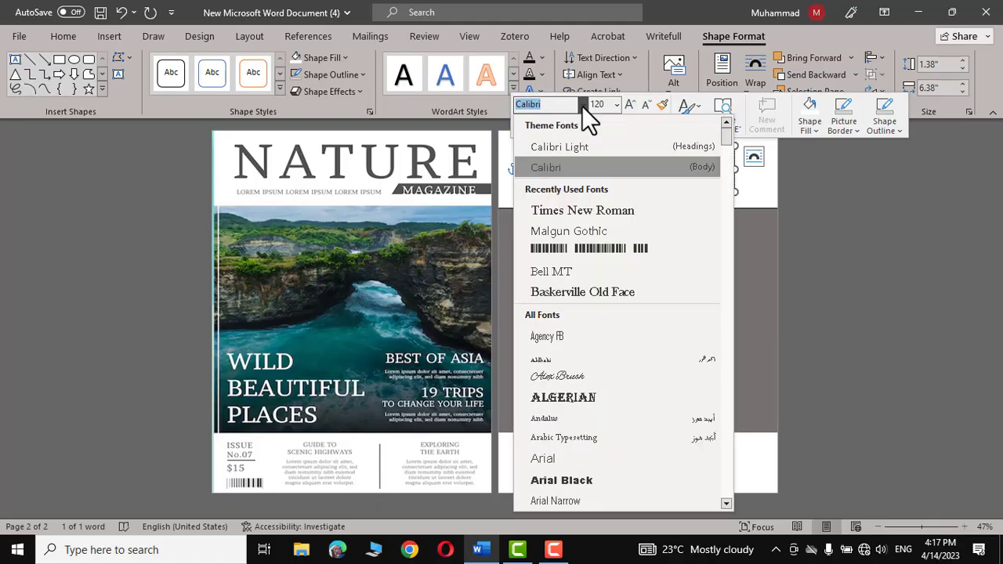
left_click(572, 204)
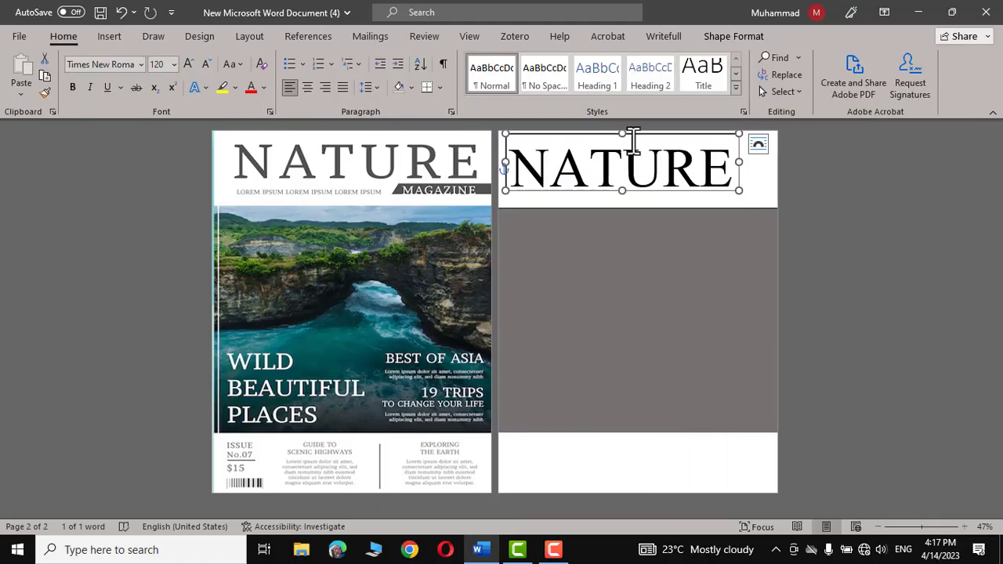
Shift the NATURE text box slightly to the right in the top band and remove its outline
left_click_drag(636, 131, 647, 133)
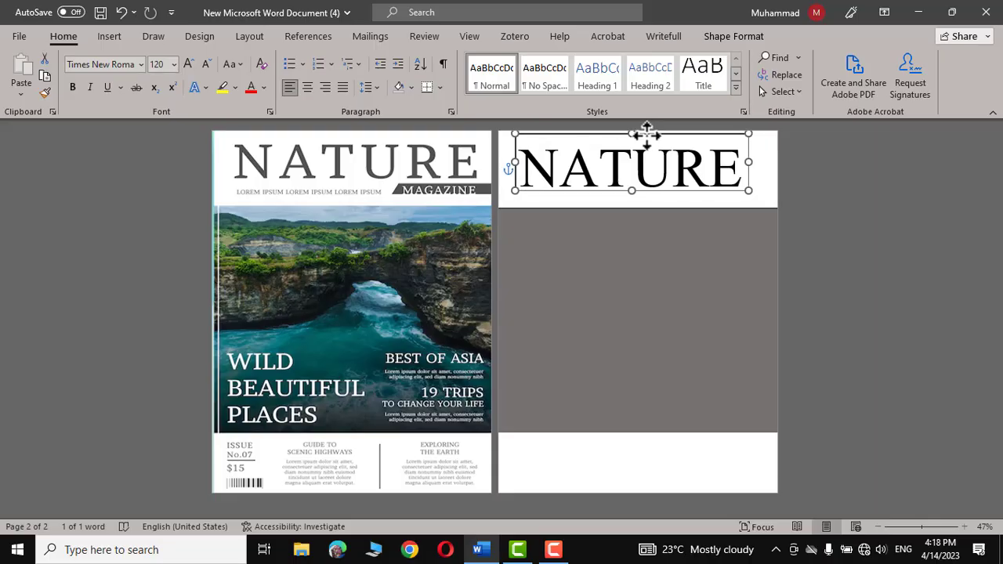
left_click(733, 36)
left_click(352, 73)
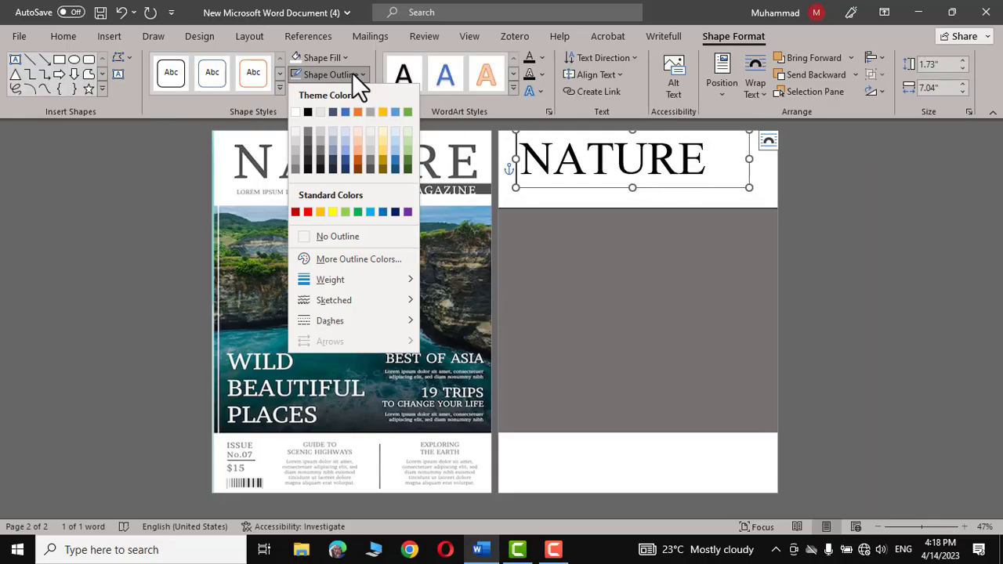
left_click(342, 235)
left_click(835, 230)
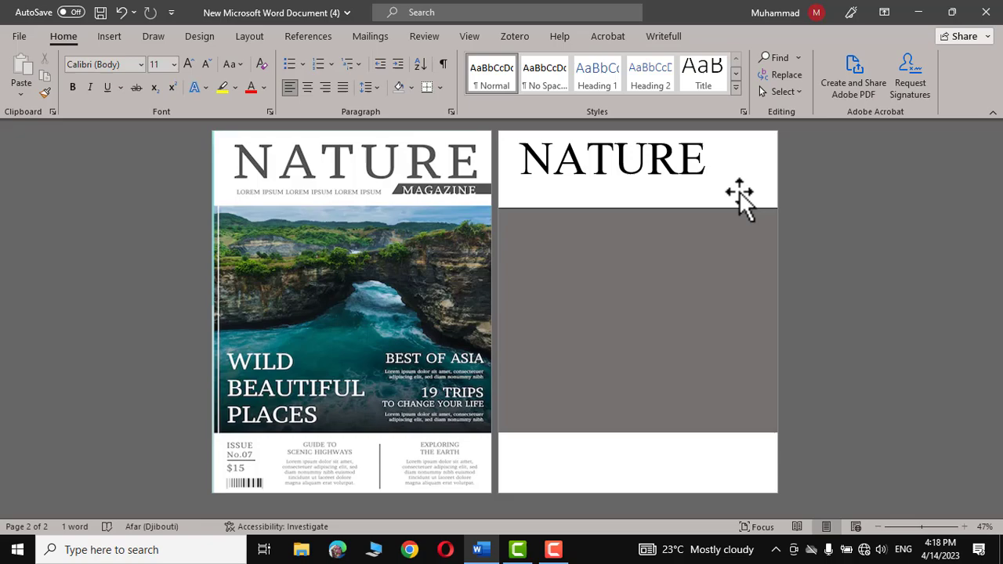
Add a text box about 4.53 inches wide and 0.42 inches high below the title, reading LOREM IPSUM LOREM IPSUM LOREM IPSUM
left_click(109, 36)
left_click(196, 57)
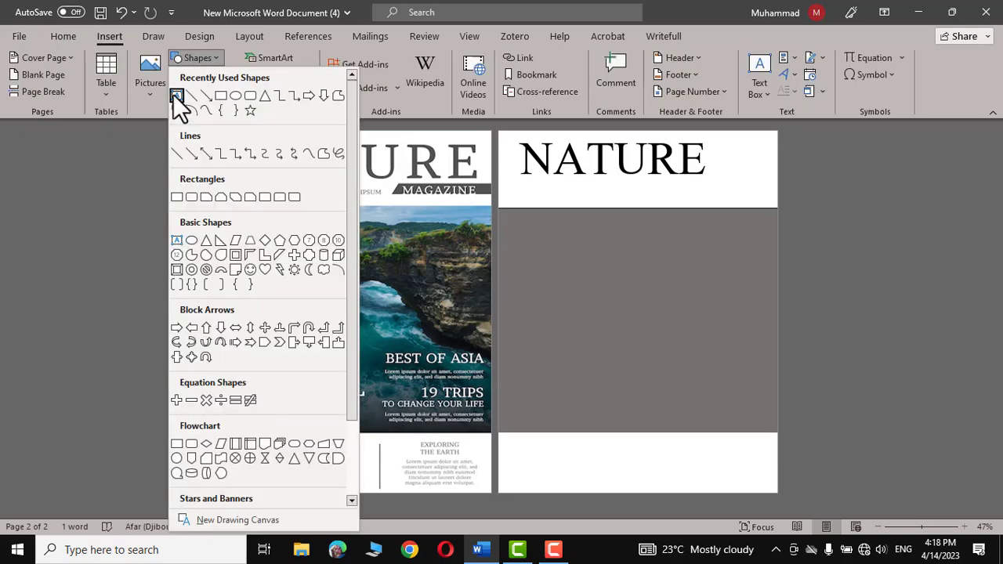
left_click(177, 96)
left_click_drag(521, 189, 671, 204)
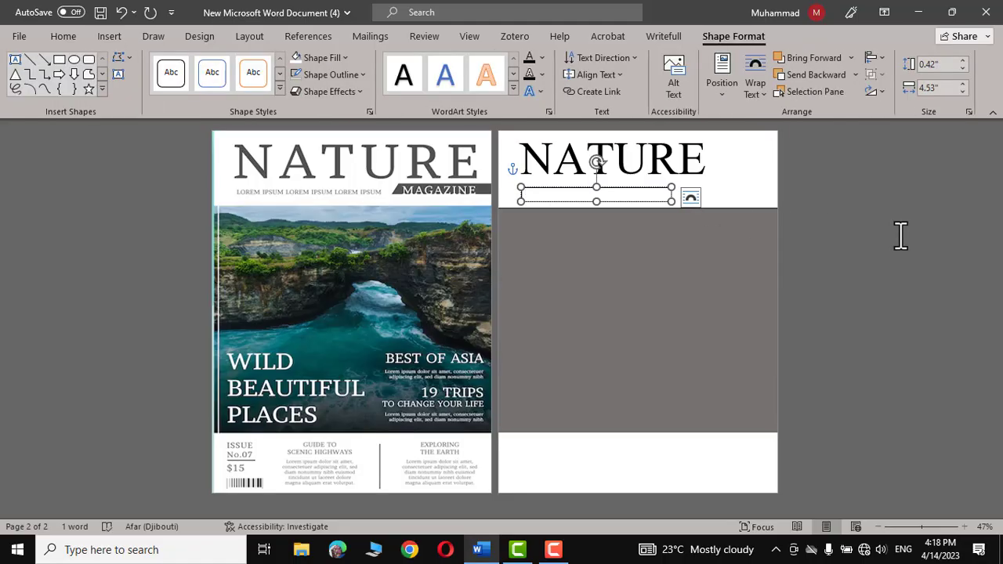
type("LOREM IPSUM LOREM IPSUM LOREM IPSUM")
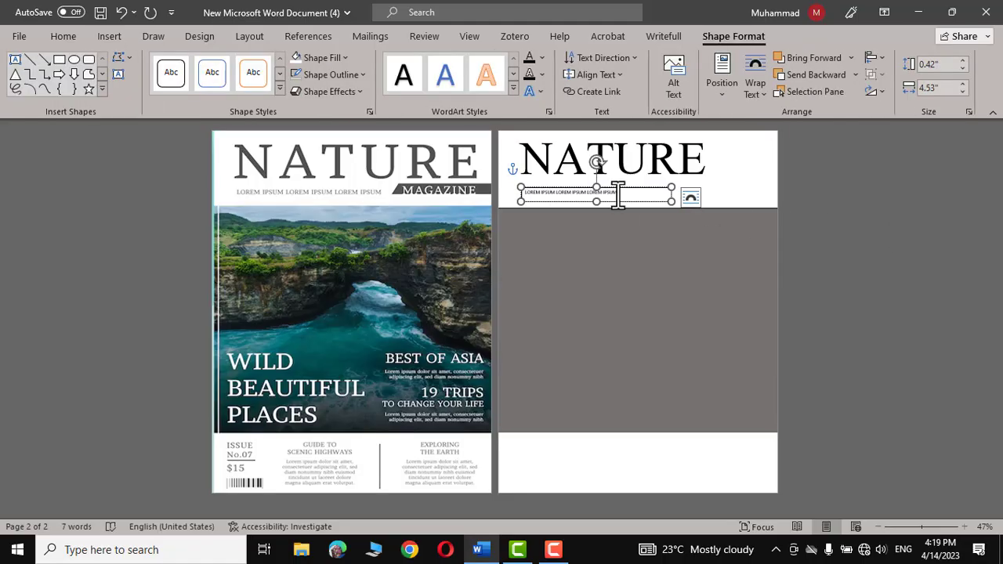
Enlarge the LOREM IPSUM tagline in regular weight and remove the outline of its text box
left_click_drag(617, 196, 519, 193)
key("ctrl+b")
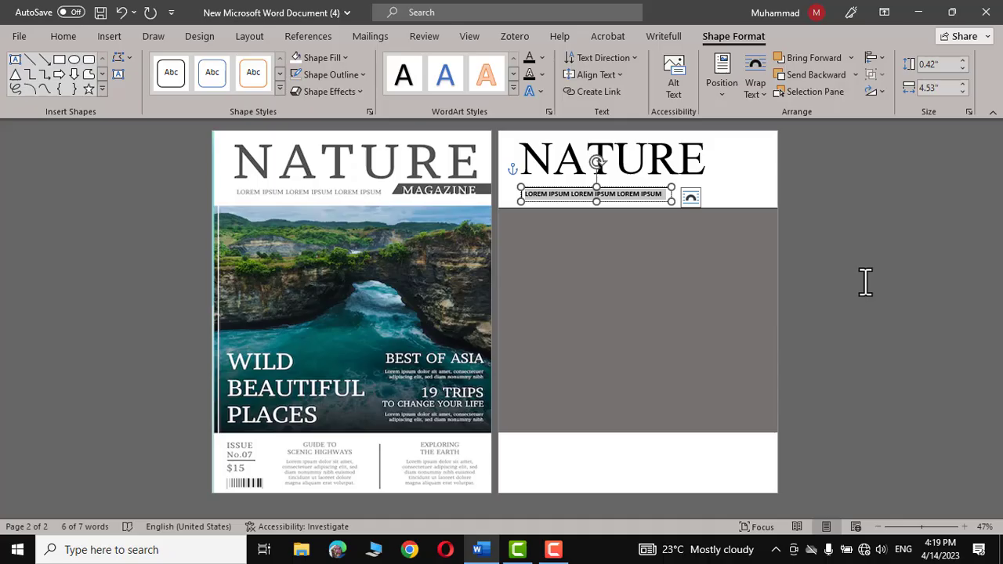
left_click(864, 282)
left_click(620, 187)
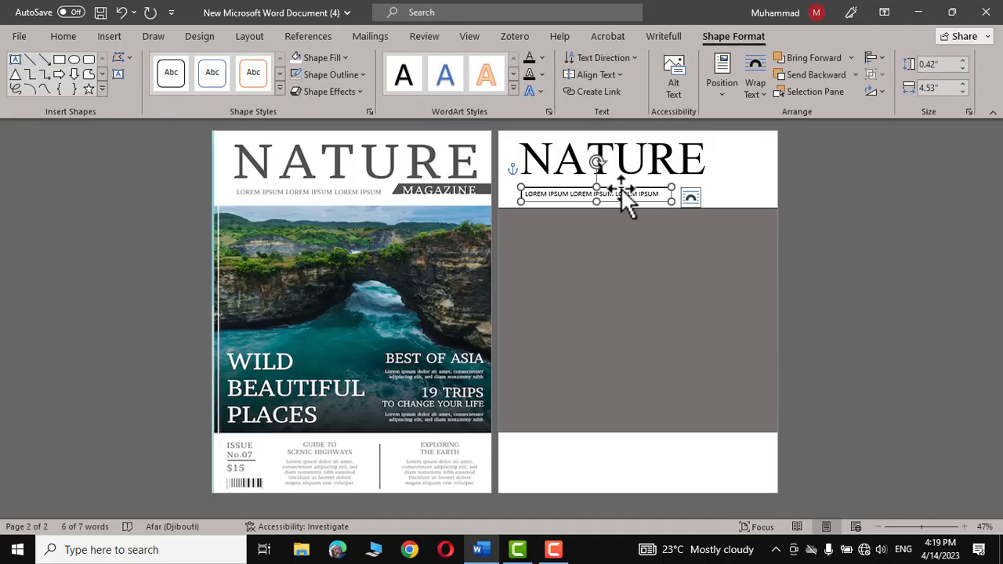
key("ctrl+z")
left_click(505, 230)
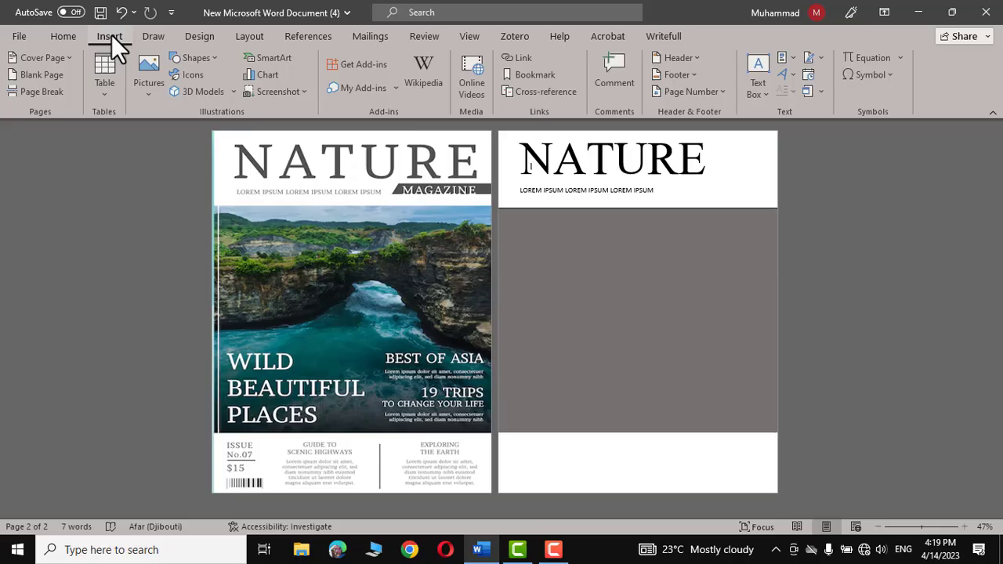
Draw a rectangle beside the tagline, extend it to the page's right edge and slightly further left, and make it black
left_click(197, 58)
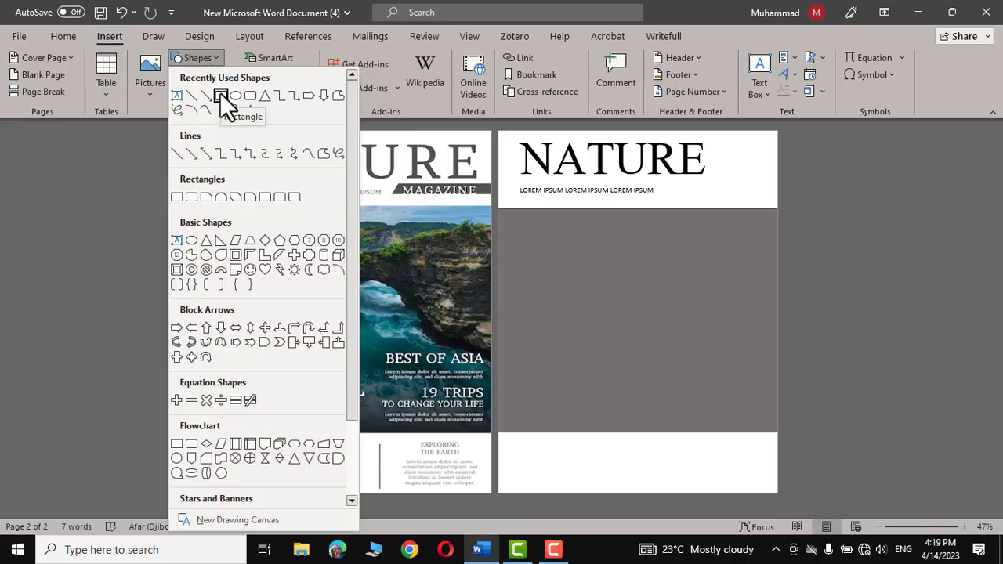
left_click(221, 96)
left_click_drag(698, 184, 775, 205)
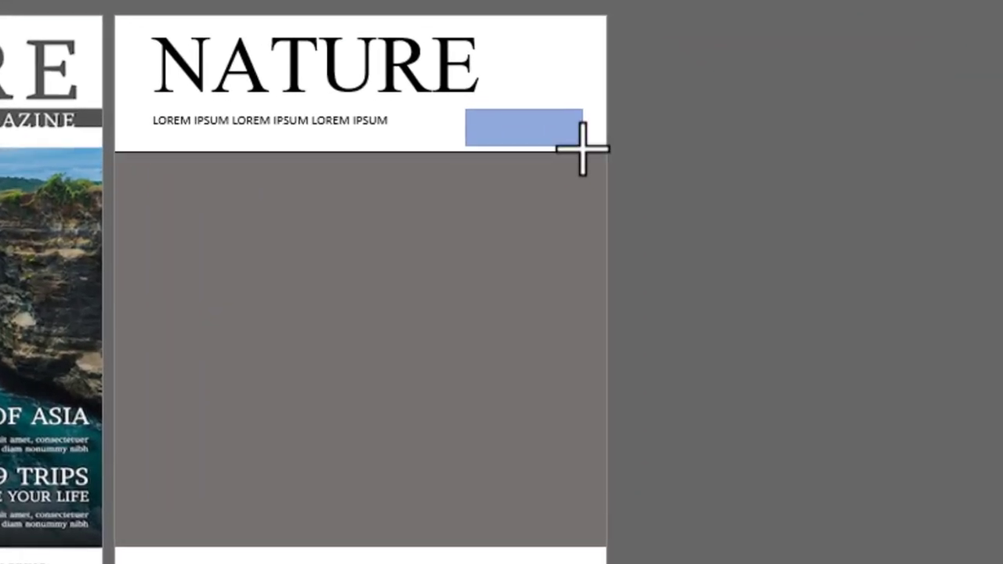
left_click_drag(598, 148, 603, 148)
left_click_drag(465, 126, 432, 127)
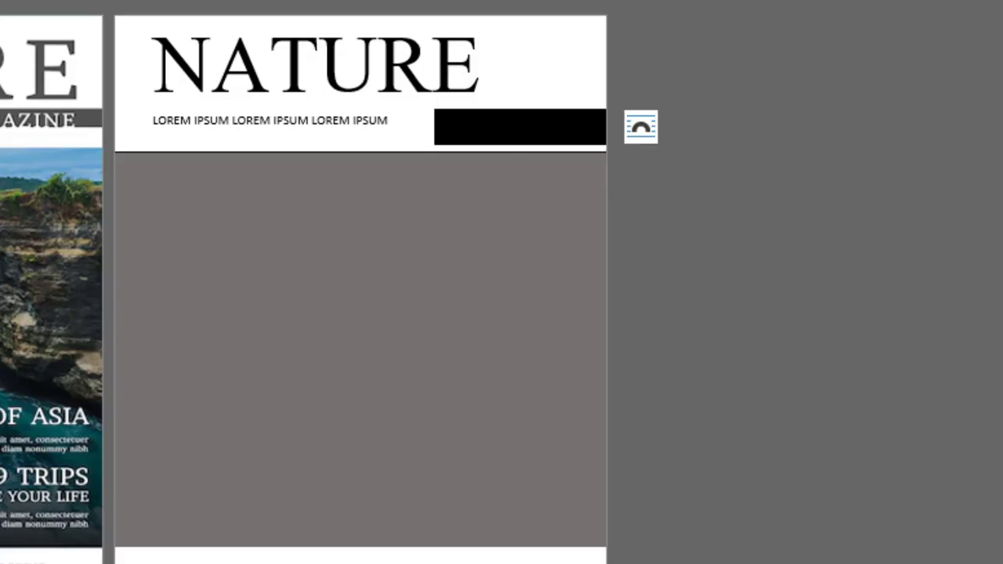
Edit the black rectangle's points, moving its upper-left corner inward to give the banner a slanted left edge
left_click(469, 134)
right_click(502, 149)
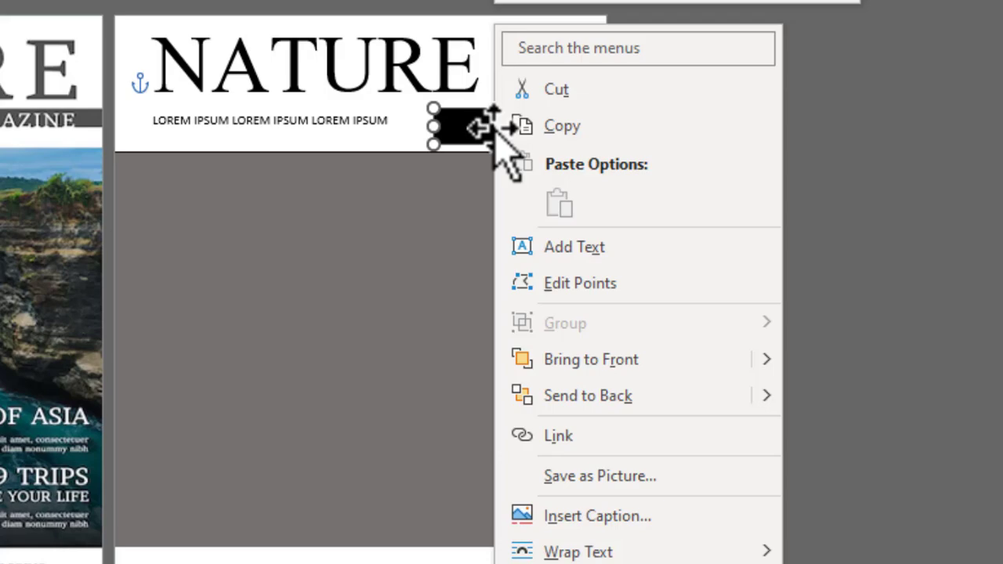
left_click(557, 284)
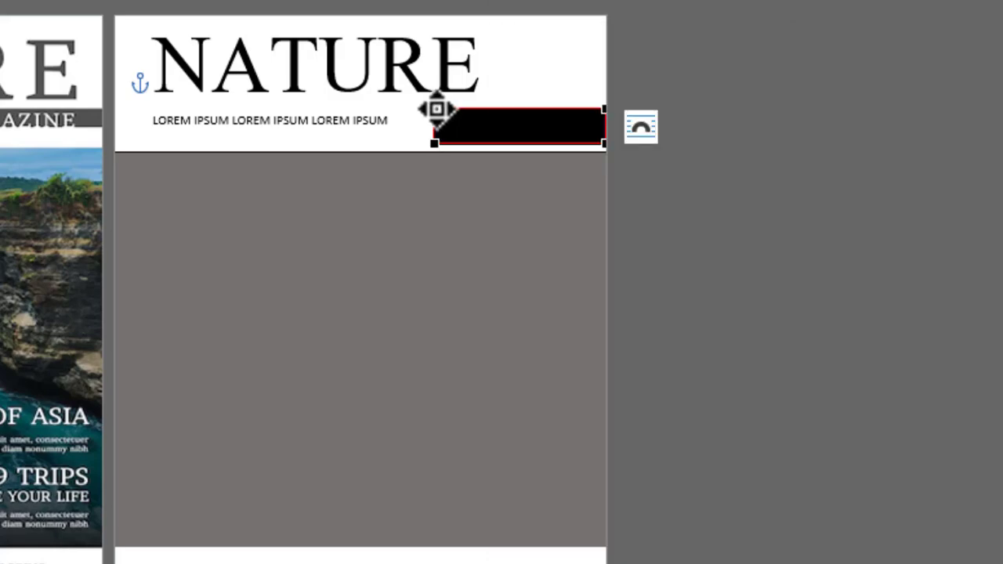
left_click_drag(436, 109, 459, 107)
left_click(707, 197)
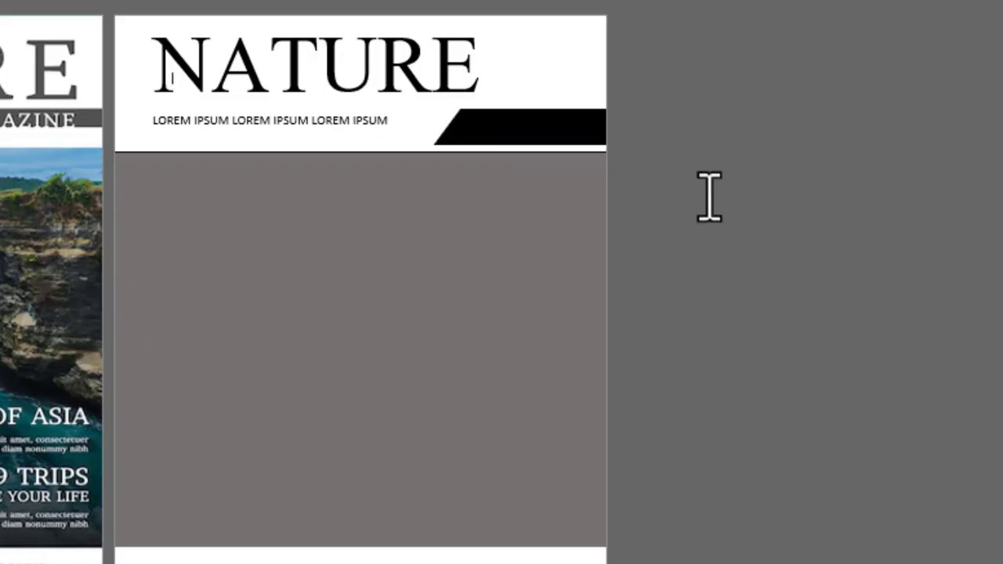
Add the text MAGZINE inside the slanted black banner
left_click(545, 124)
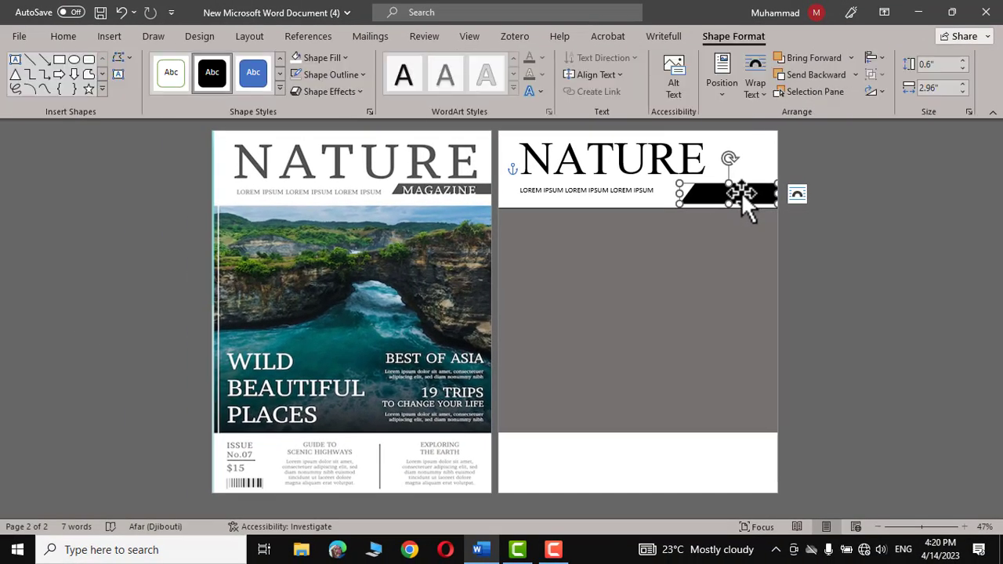
right_click(741, 192)
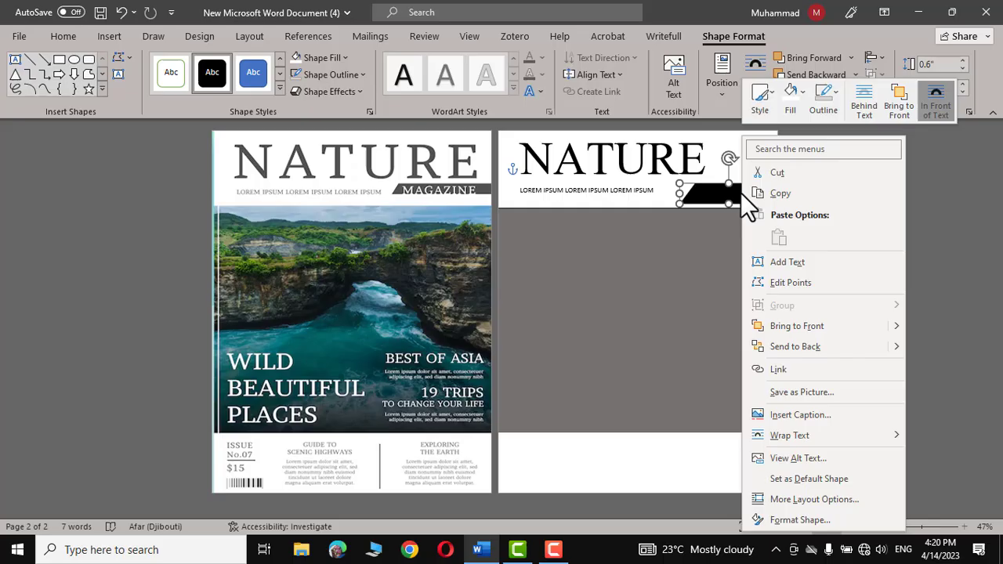
left_click(788, 262)
type("MAGAZINE")
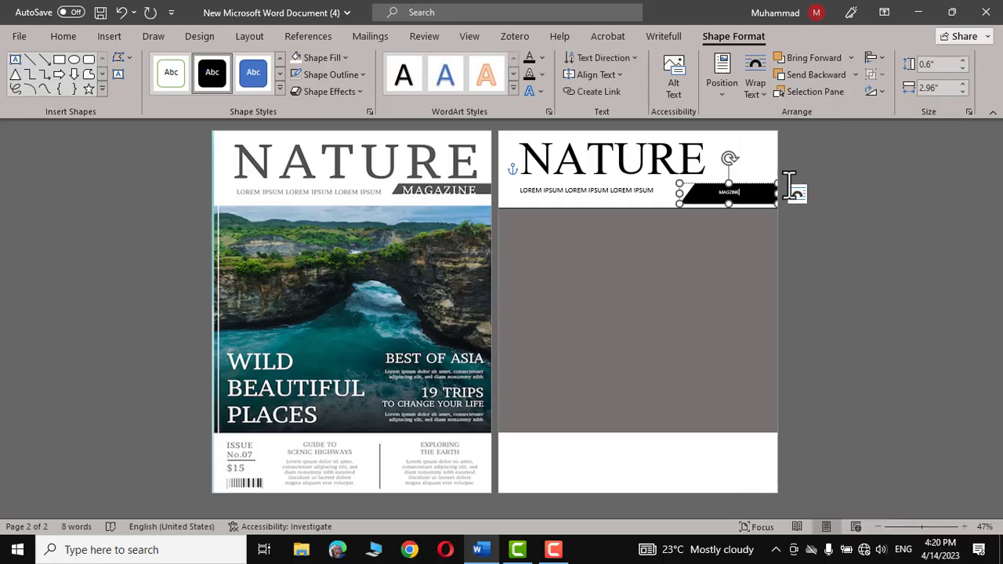
Format the banner text as 36 pt Times New Roman
key("ctrl+a")
left_click(712, 148)
left_click(713, 147)
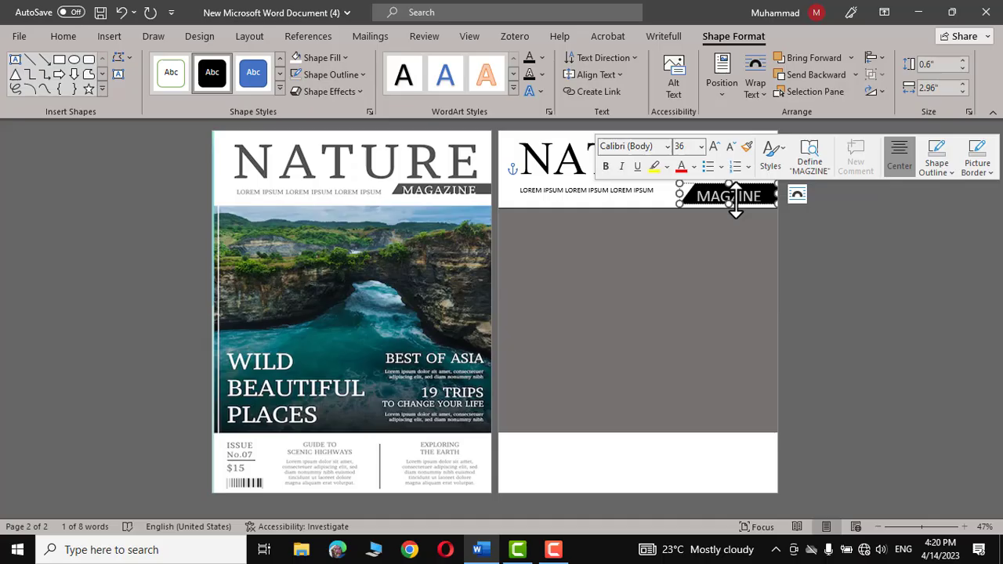
left_click(667, 146)
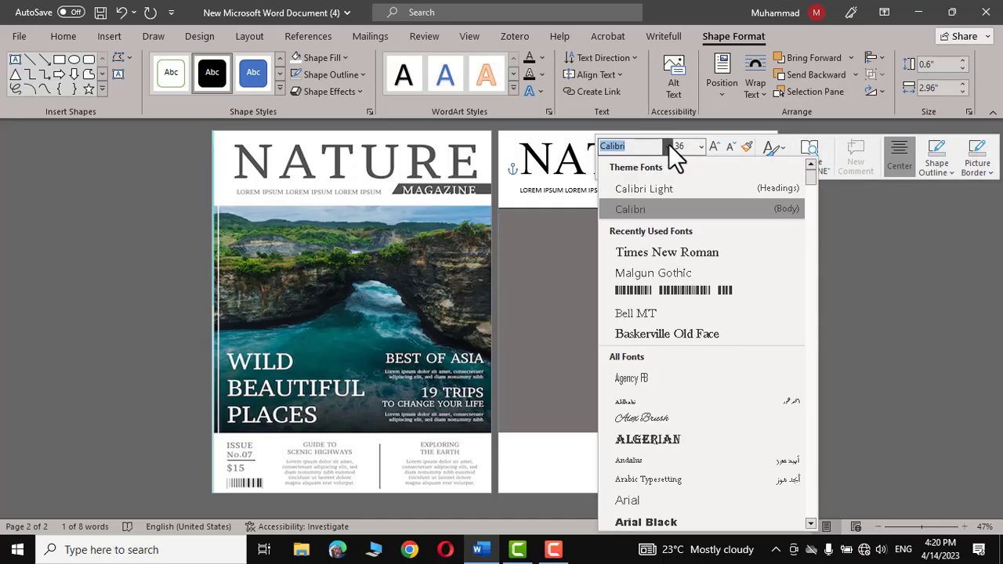
left_click(668, 247)
left_click(852, 259)
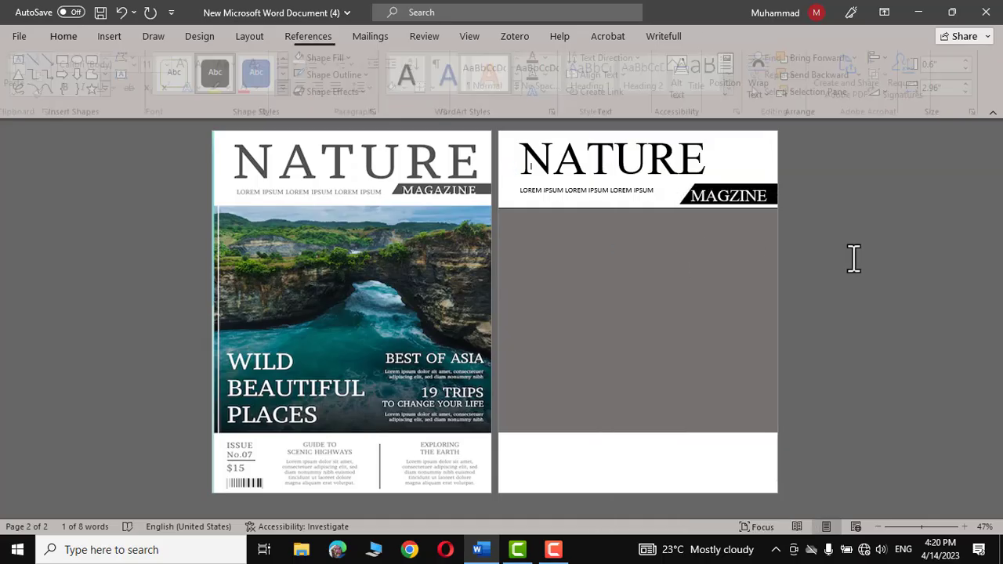
Insert the picture nature-3005607_1920 from the Downloads folder onto the second page
left_click(657, 313)
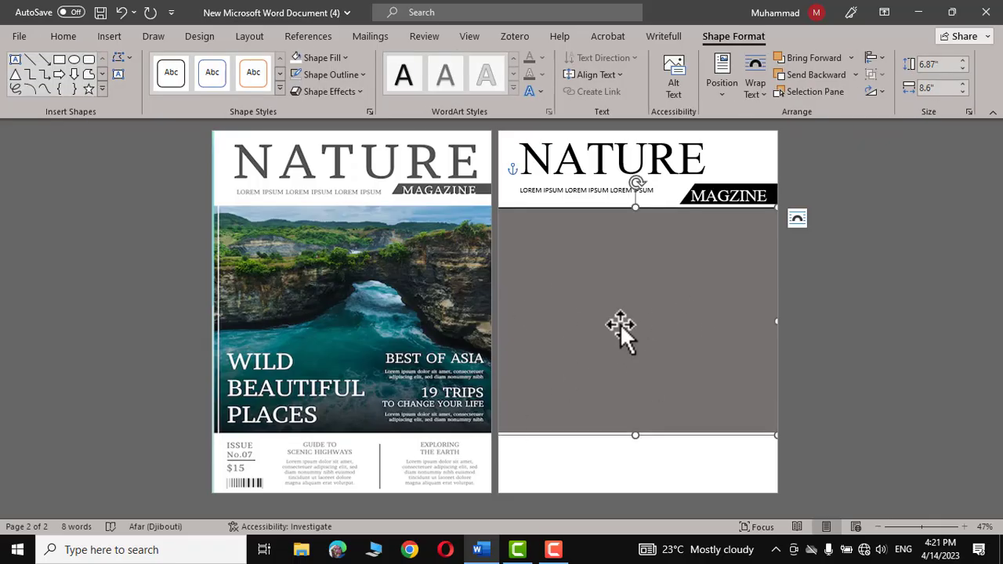
left_click(109, 36)
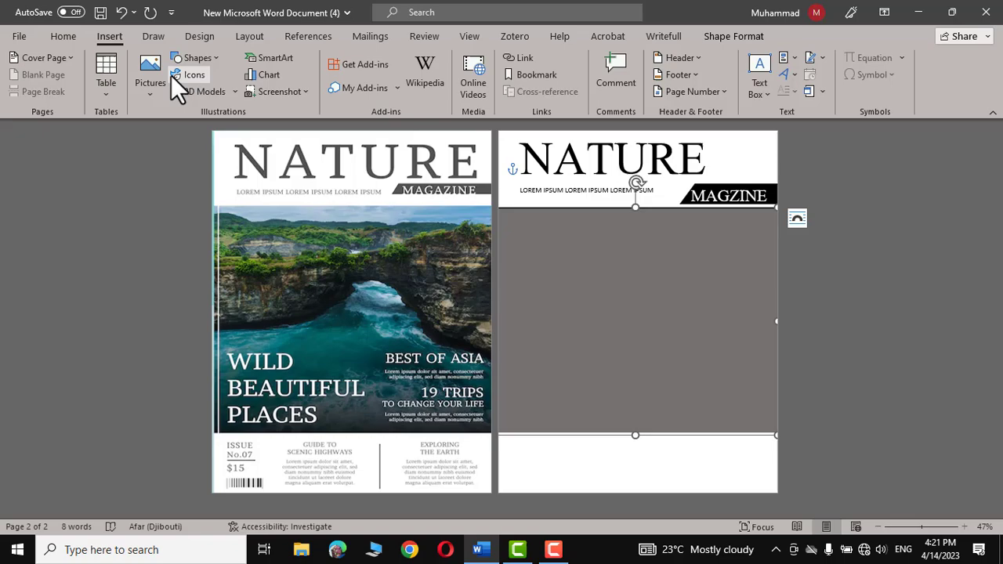
left_click(151, 82)
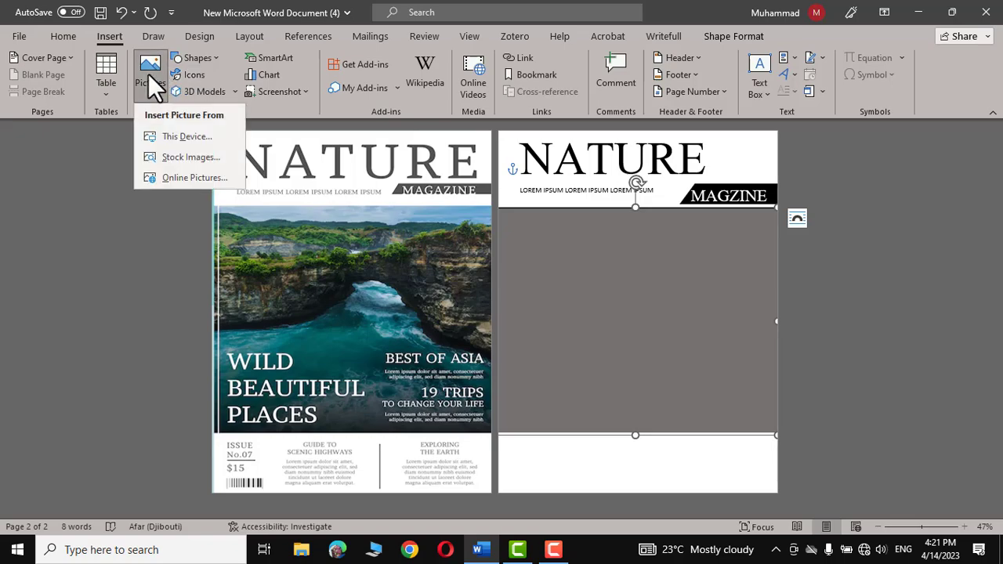
left_click(188, 138)
left_click_drag(488, 134, 488, 121)
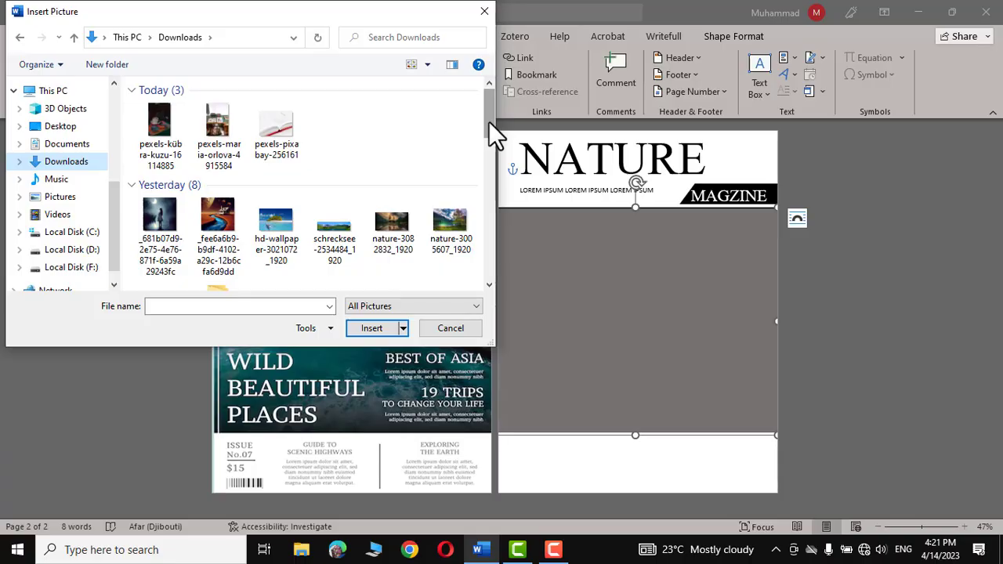
scroll(488, 121, "down", 1)
left_click(449, 169)
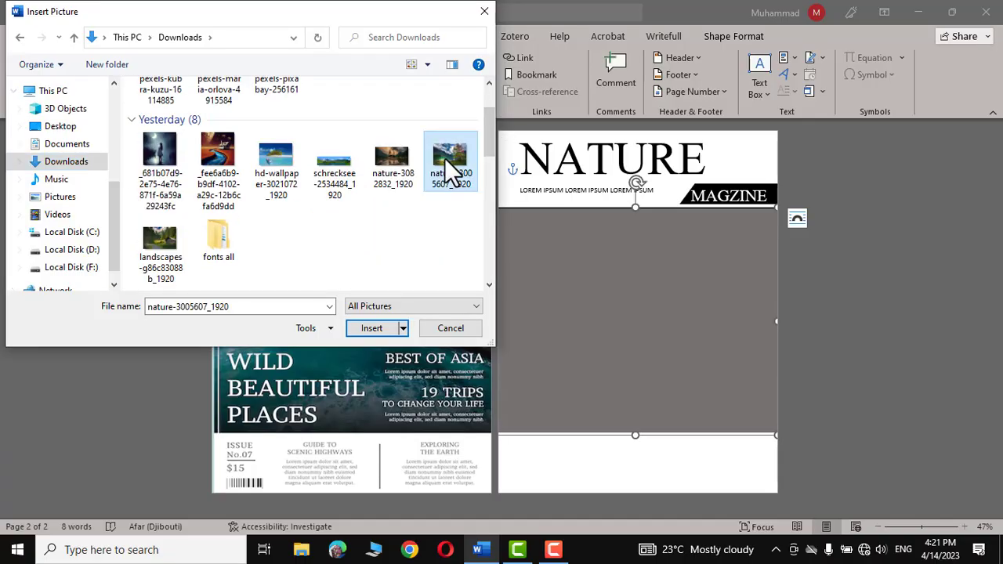
left_click(376, 330)
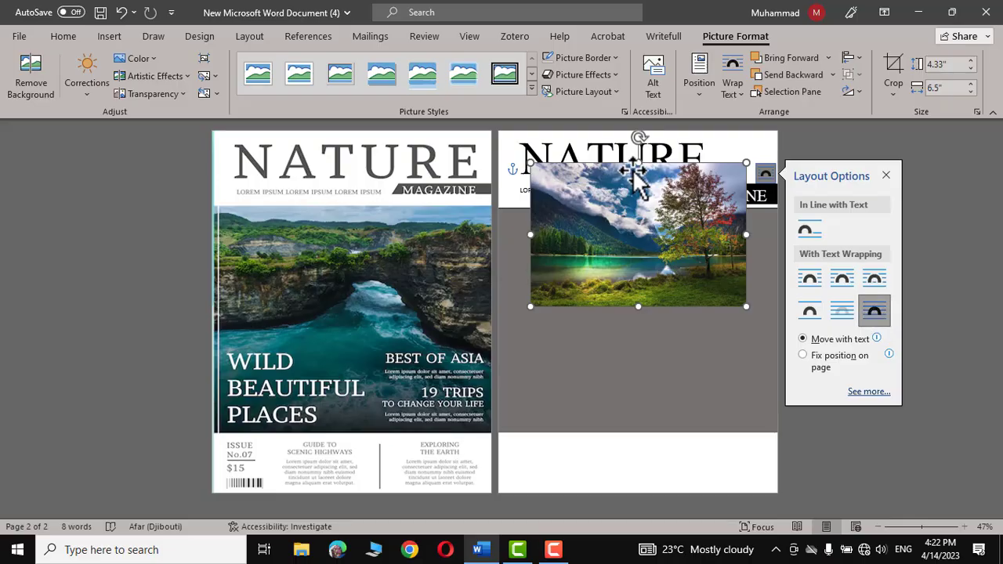
Move the landscape picture to the grey rectangle's upper-left corner and enlarge it to cover the whole rectangle
left_click_drag(632, 174, 599, 220)
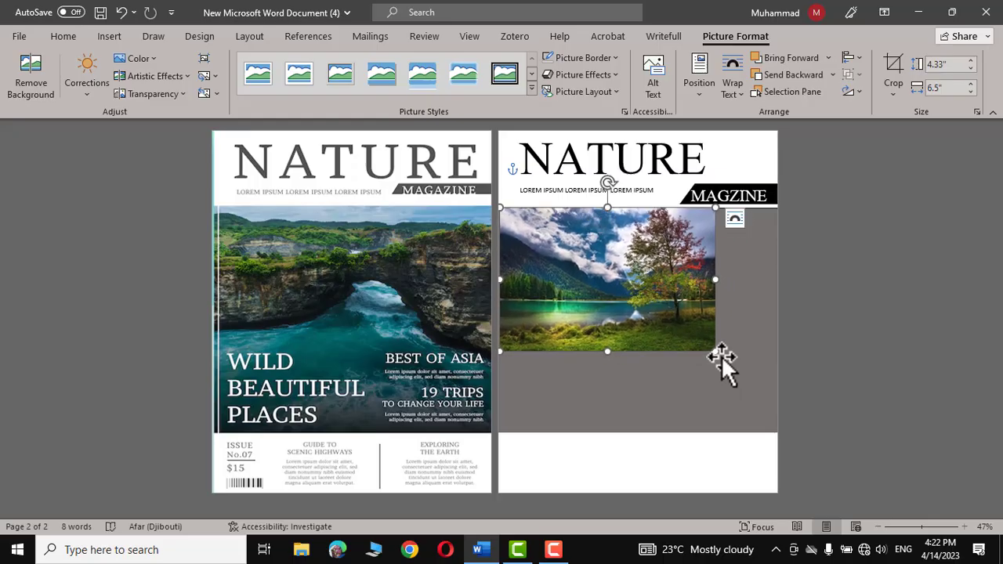
left_click_drag(715, 351, 776, 435)
left_click(845, 320)
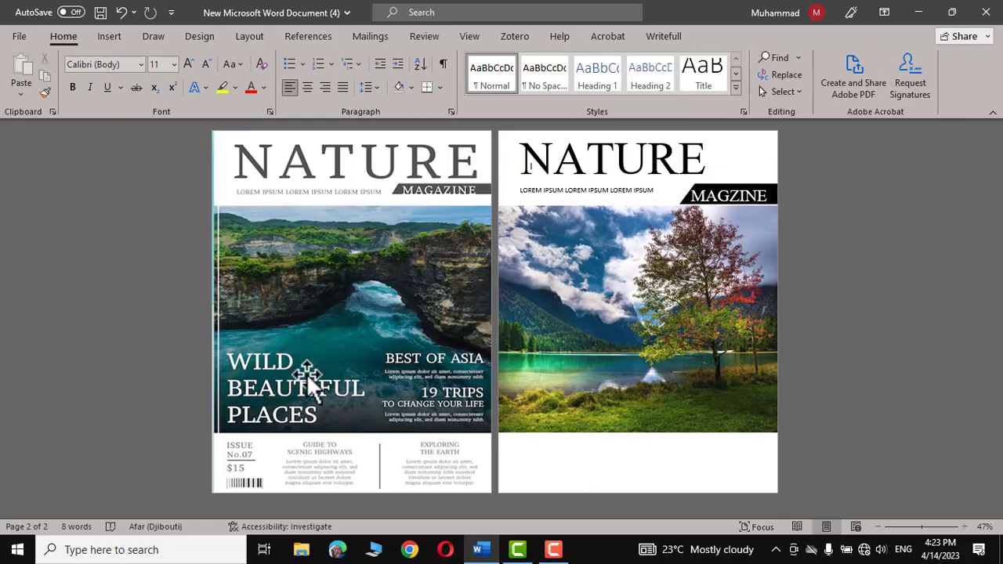
Place a copy of the NATURE title text box on the lower half of the landscape picture and remove its fill
left_click(111, 38)
left_click(737, 130)
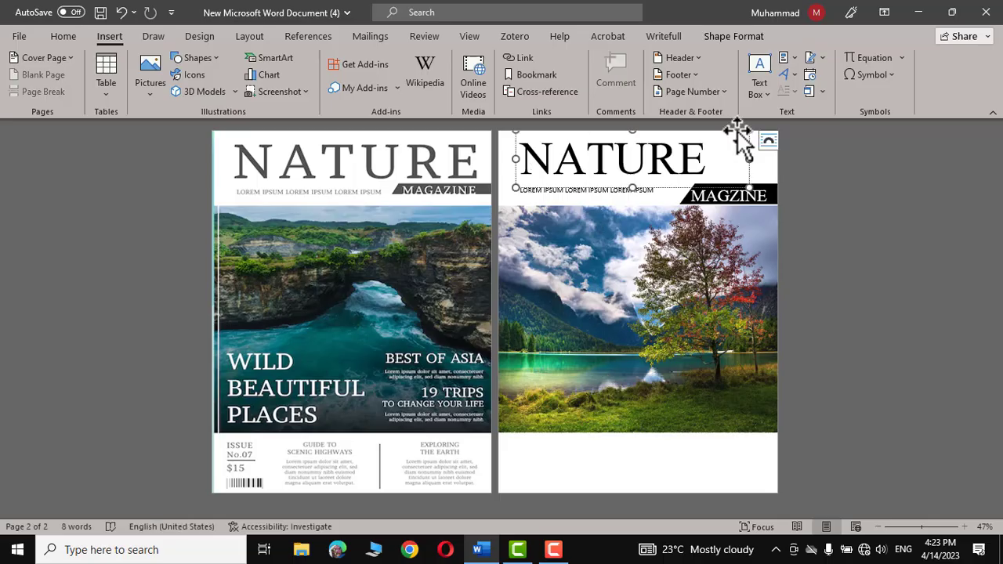
left_click_drag(737, 130, 705, 329)
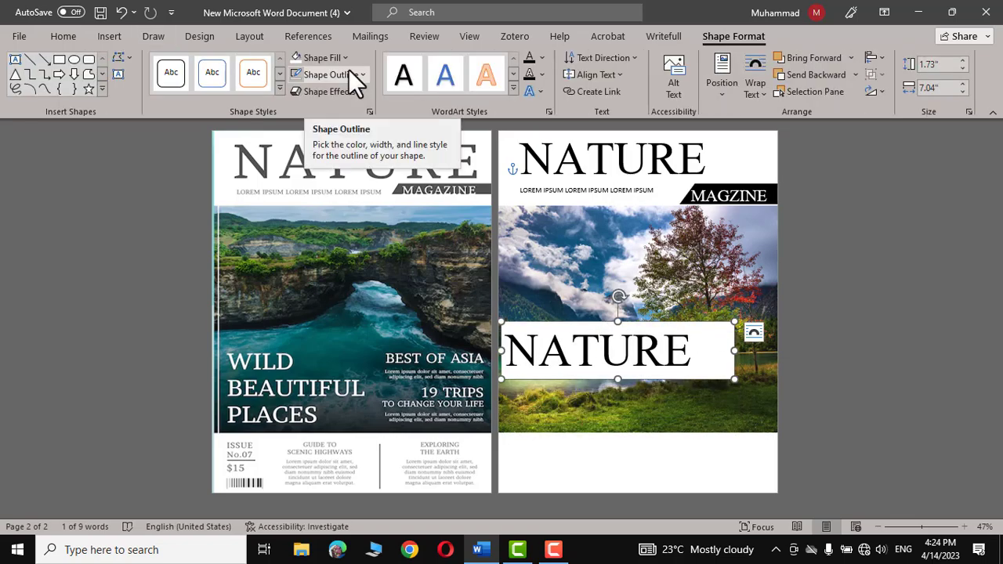
left_click(336, 56)
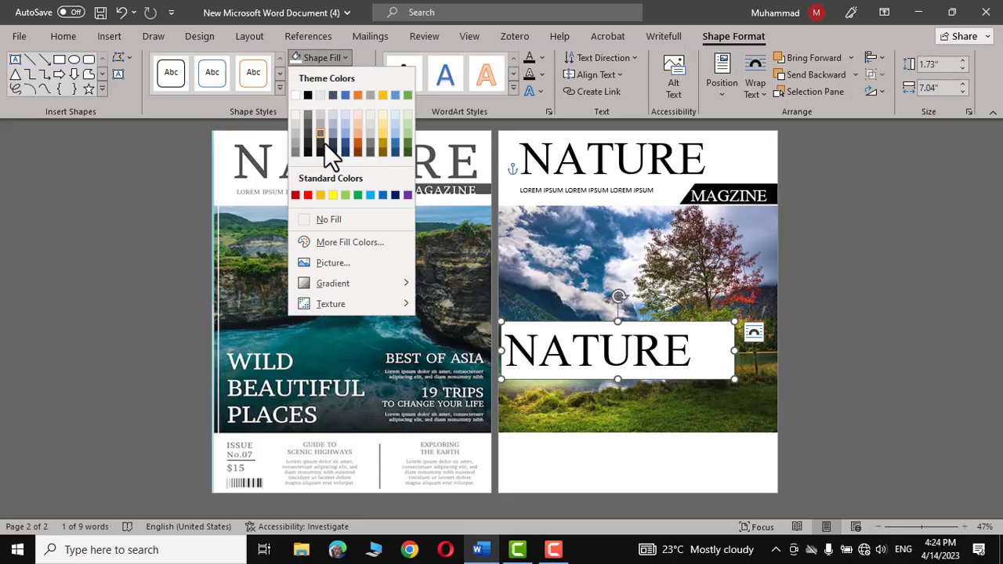
left_click(330, 219)
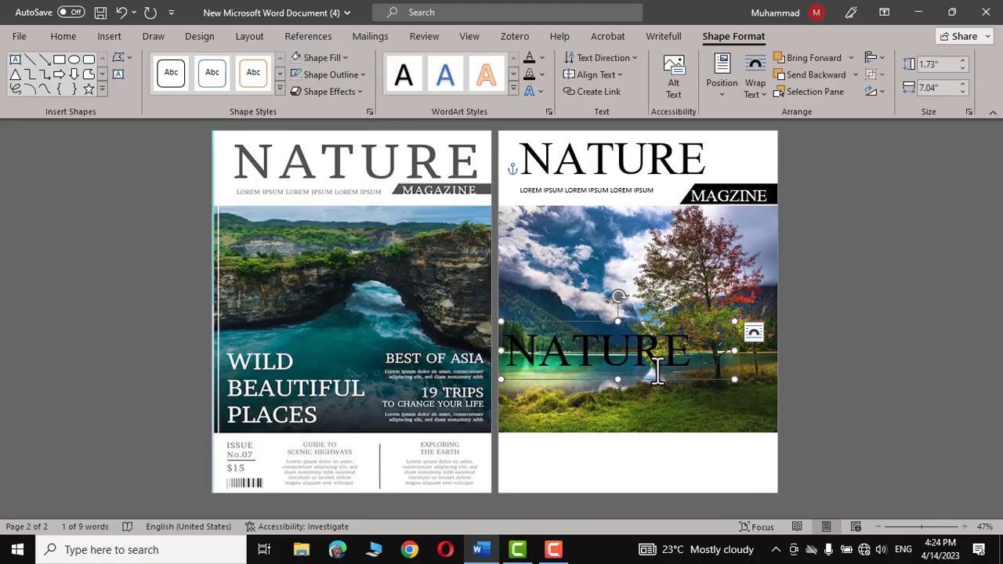
Make the copied NATURE text on the picture white and reduce it to 90 pt
left_click_drag(684, 358, 503, 351)
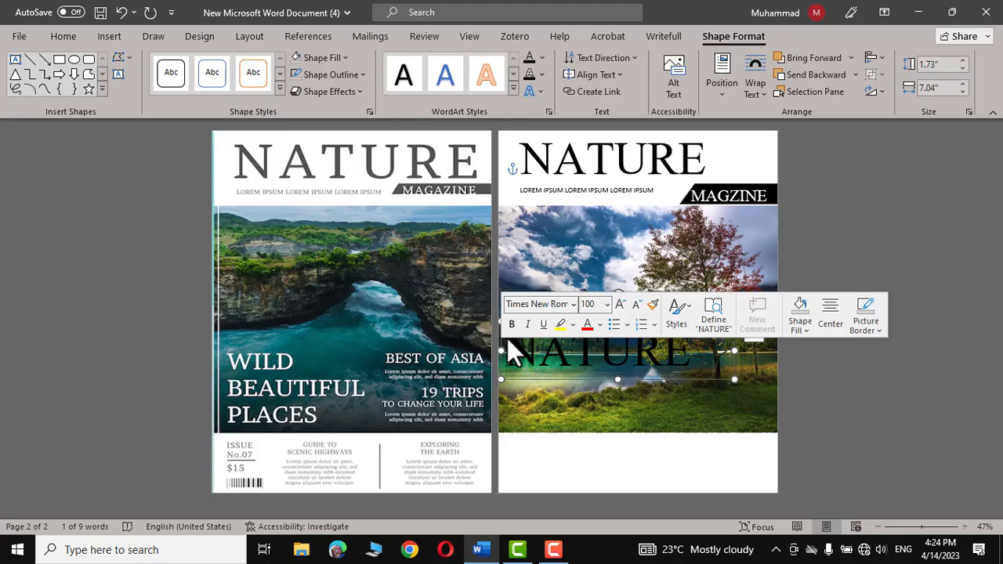
left_click(599, 325)
left_click(585, 159)
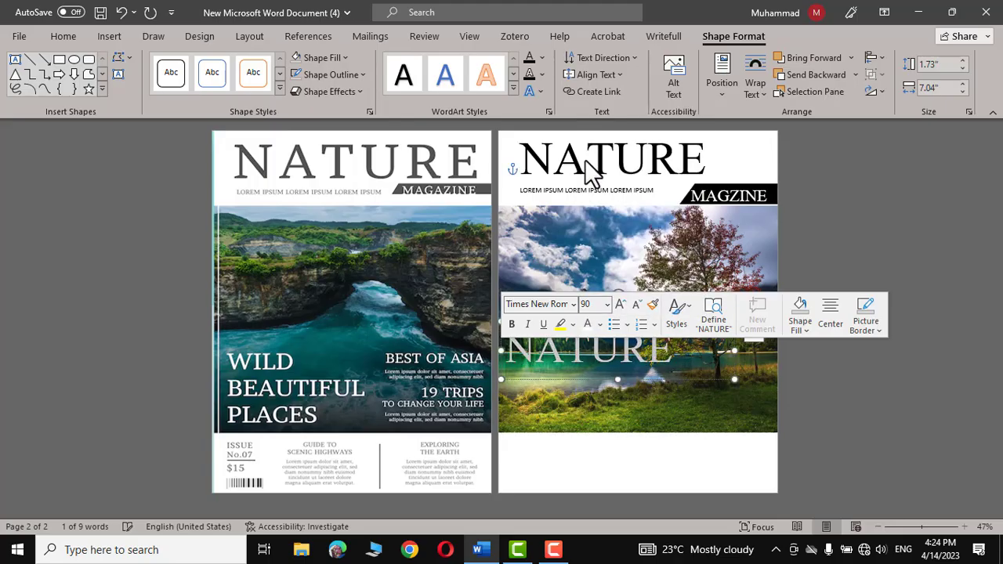
left_click(879, 380)
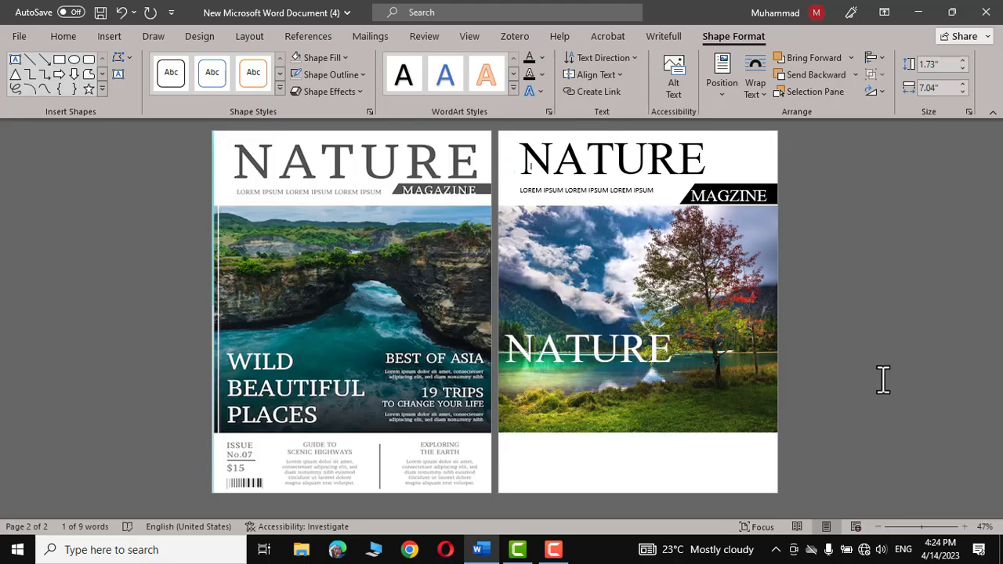
Replace the copied title with WILD BEAUTIFUL PLACES in smaller bold text on three lines, in a box about 4.27 by 2.76 inches
left_click(672, 351)
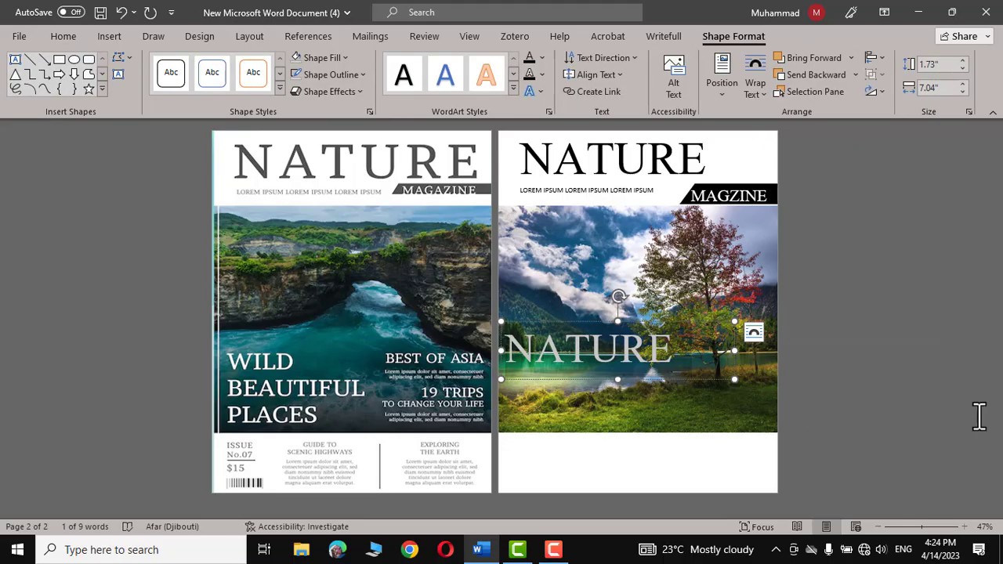
type("WILD")
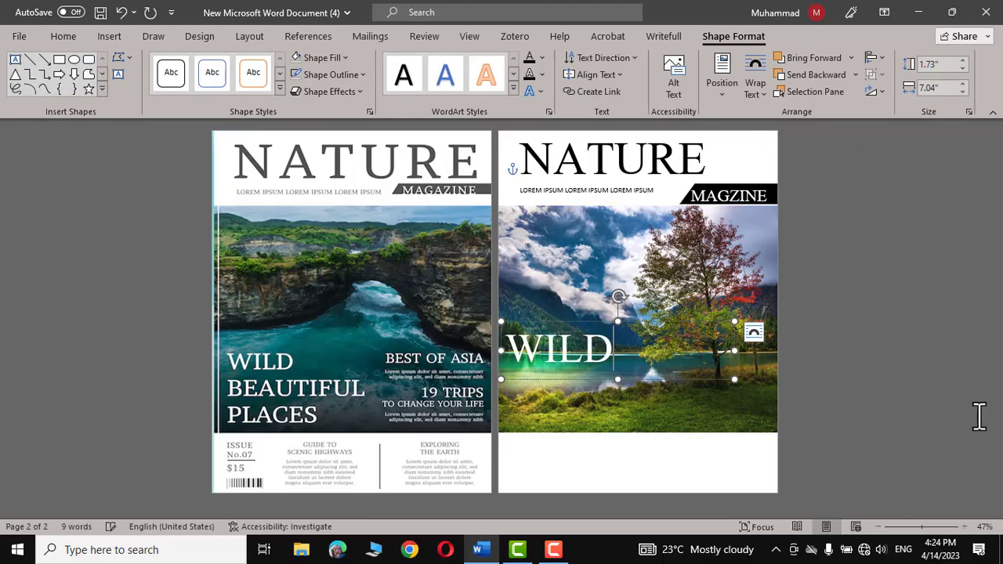
type(" BEAU")
left_click_drag(734, 379, 641, 404)
left_click_drag(576, 386, 510, 335)
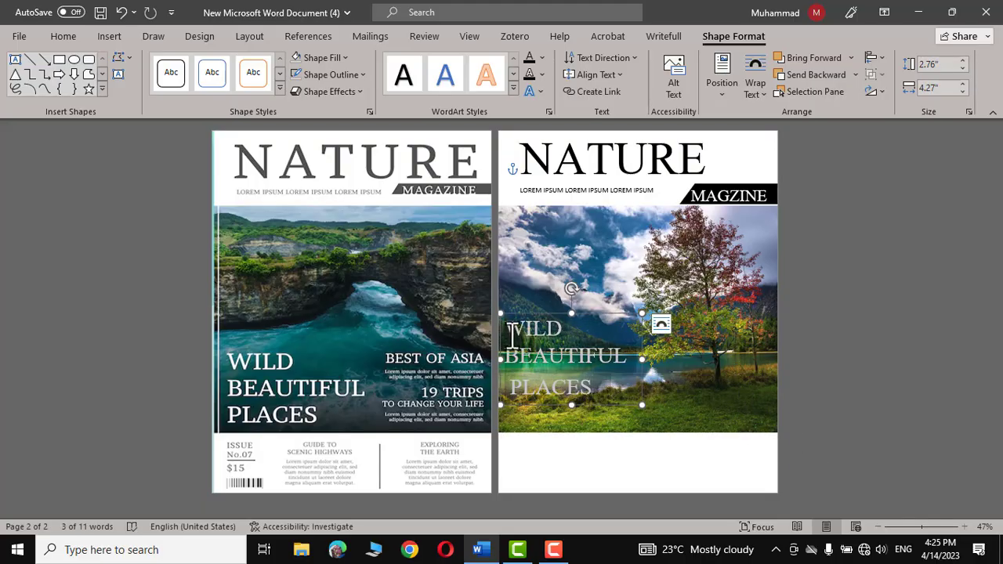
left_click(922, 399)
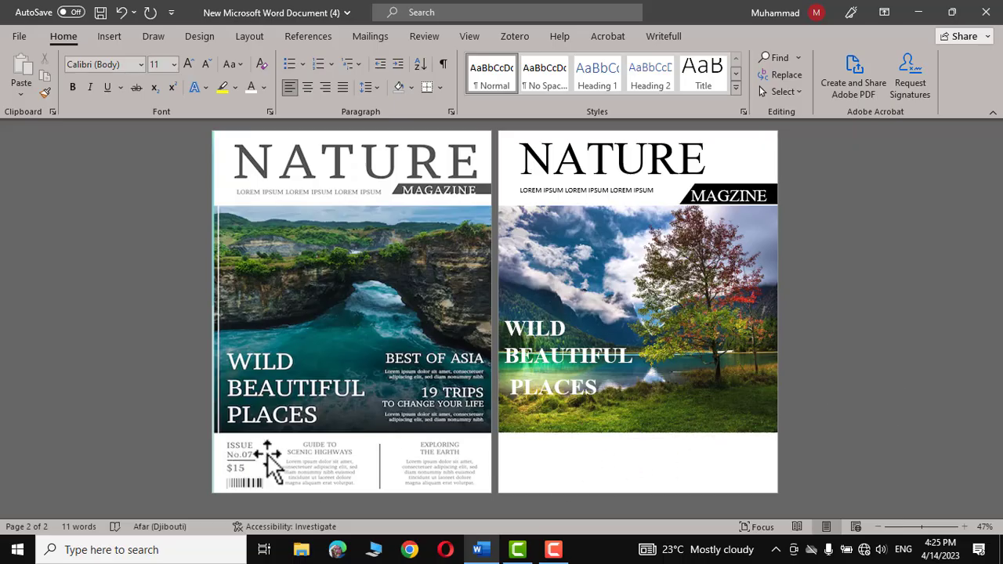
Place a text box reading Issue No.01 in 24 pt Times New Roman at the upper left of the white footer strip
right_click(539, 453)
left_click(580, 155)
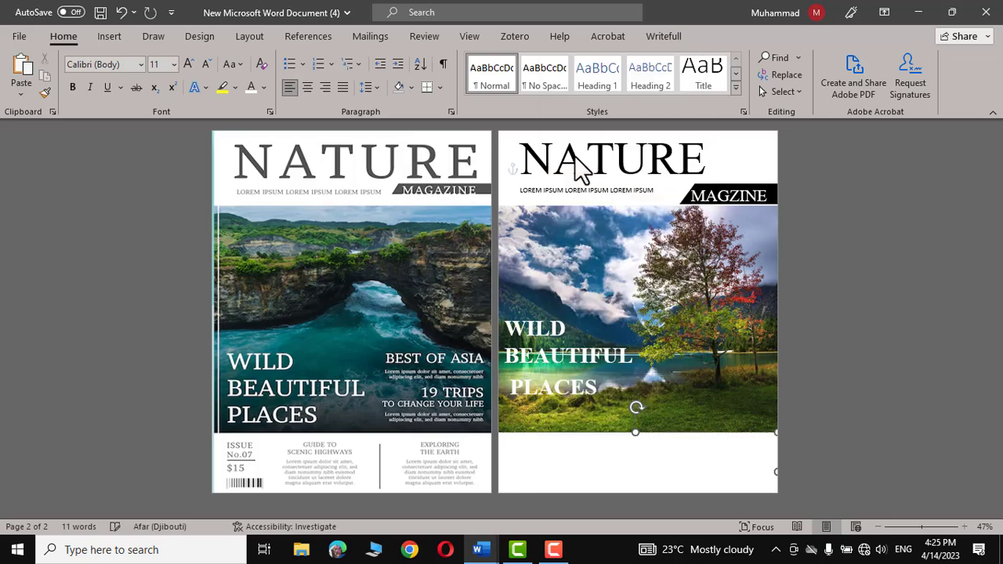
left_click(557, 437)
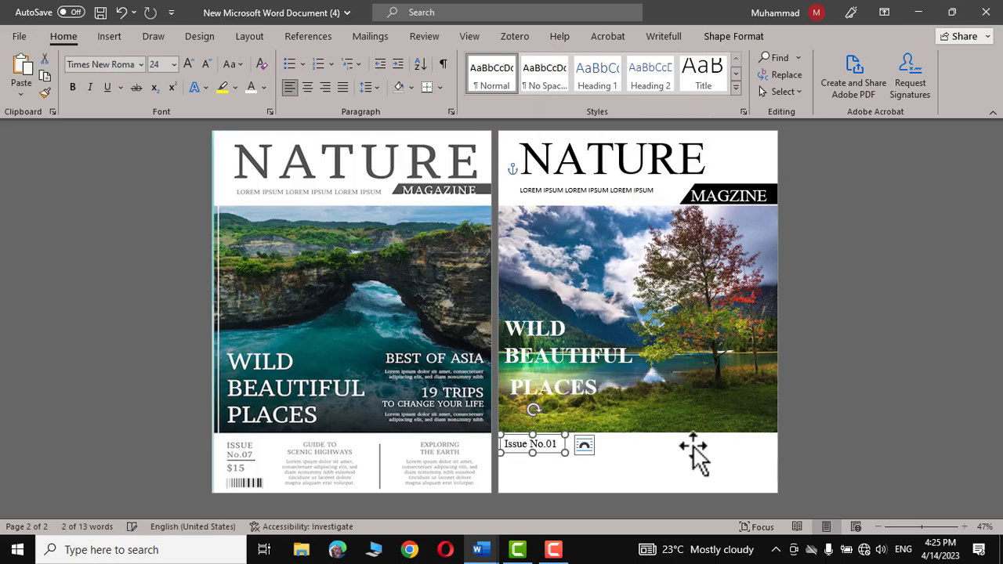
left_click(844, 445)
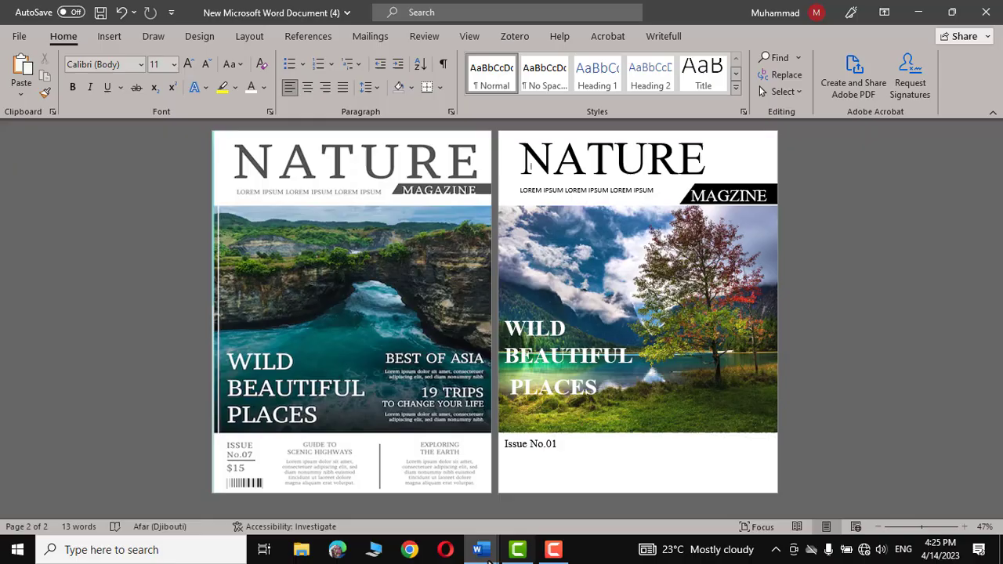
Paste the small paragraph text box under both footer headings and onto the picture's lower right, with a white BEST OF ASIA heading above the latter
right_click(604, 472)
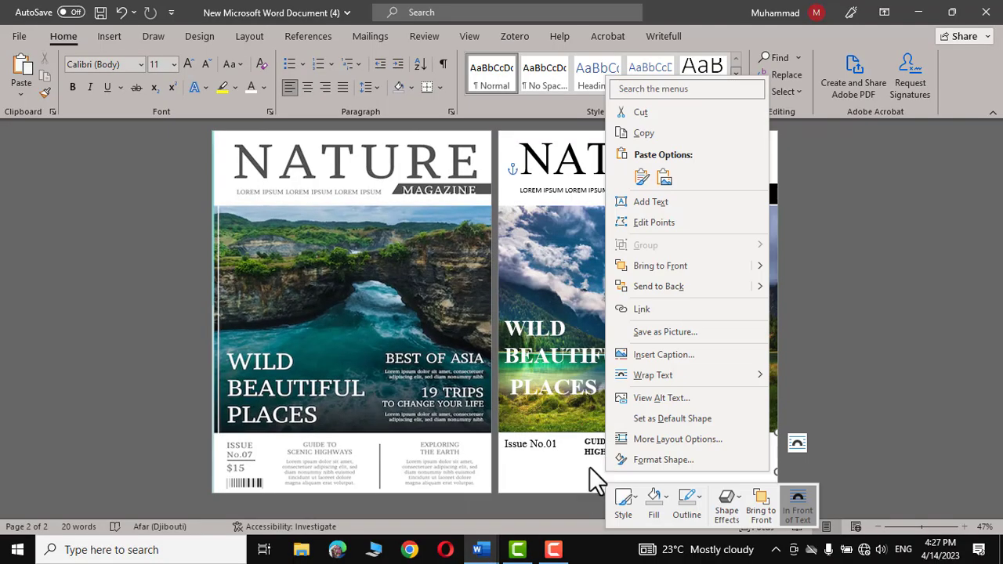
left_click(643, 179)
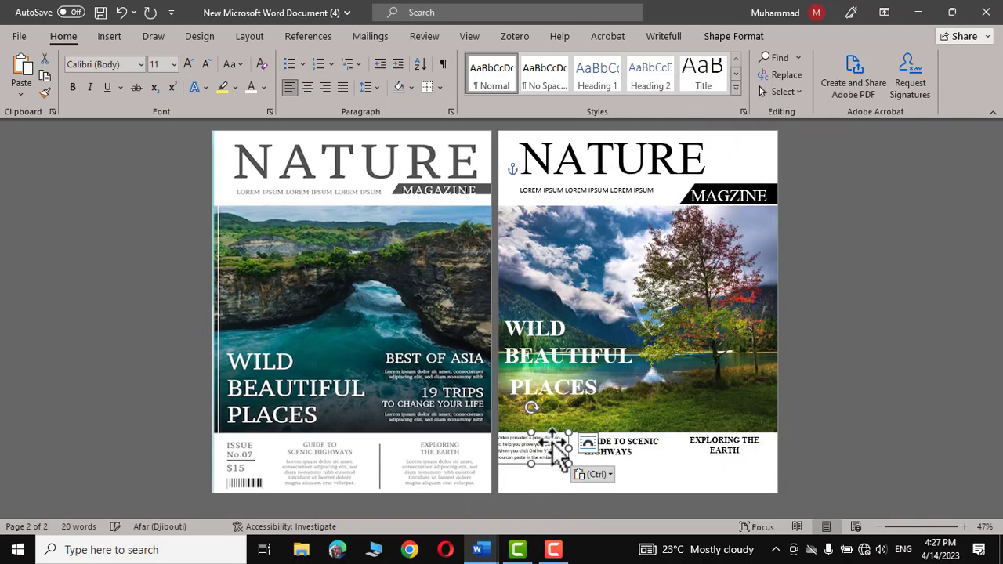
left_click_drag(558, 445, 717, 384)
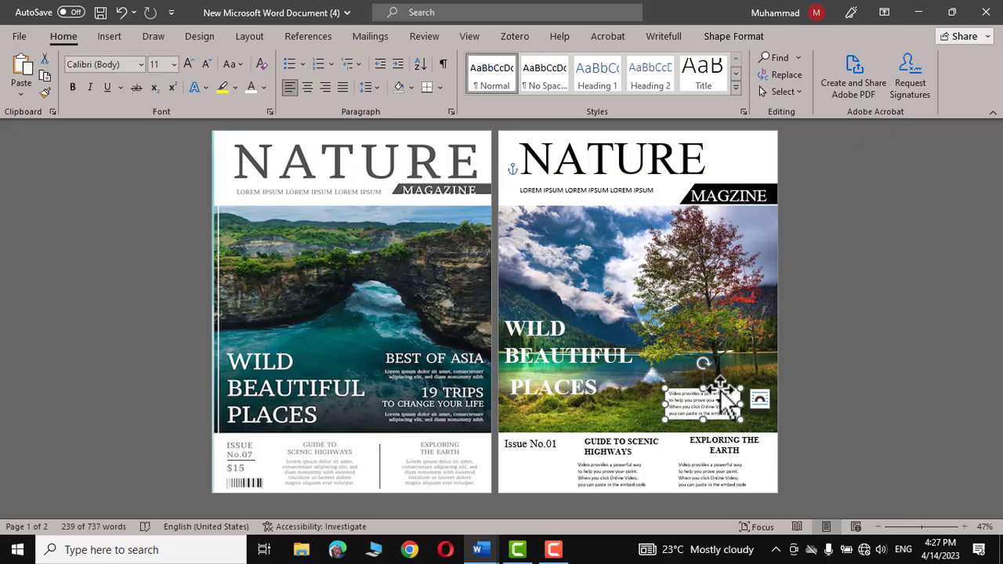
right_click(672, 340)
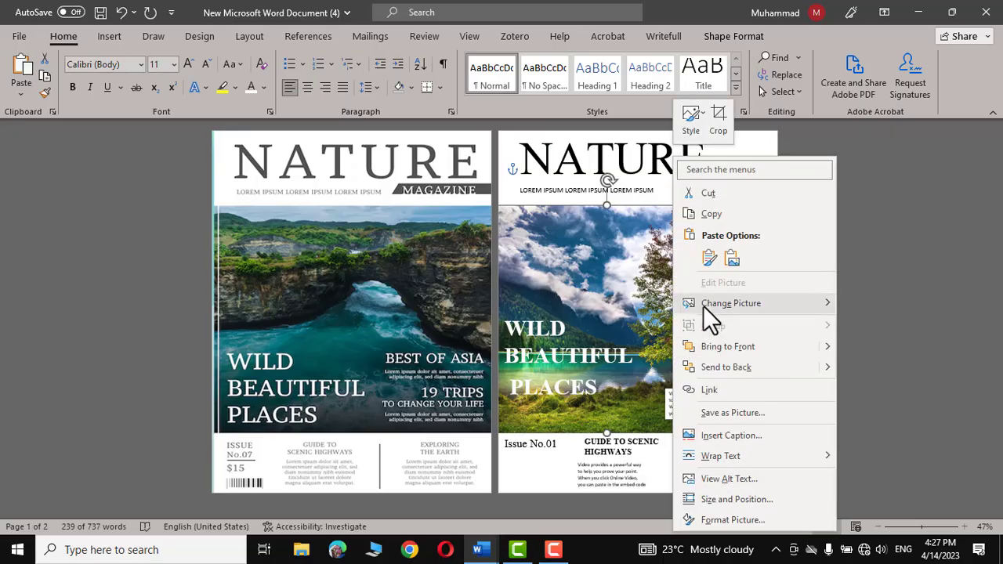
left_click(708, 258)
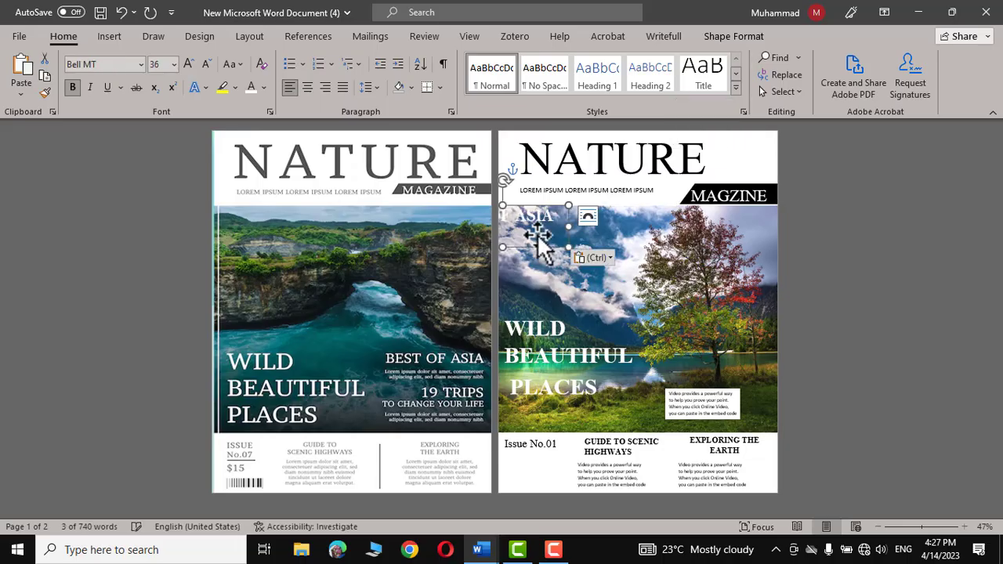
Remove the fill from the small paragraph box on the picture, make its text white and place it directly beneath BEST OF ASIA
left_click(725, 391)
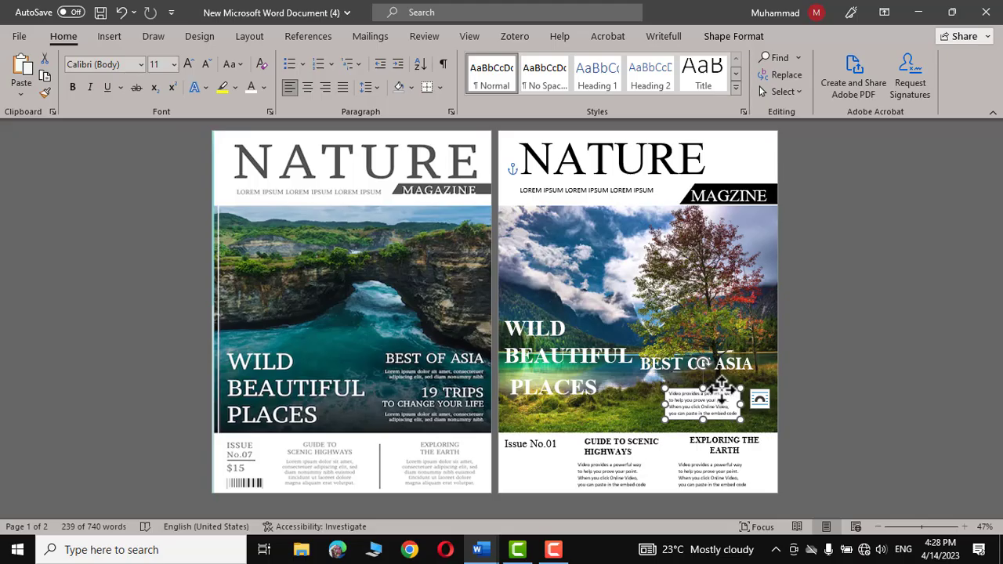
left_click(733, 36)
left_click(334, 58)
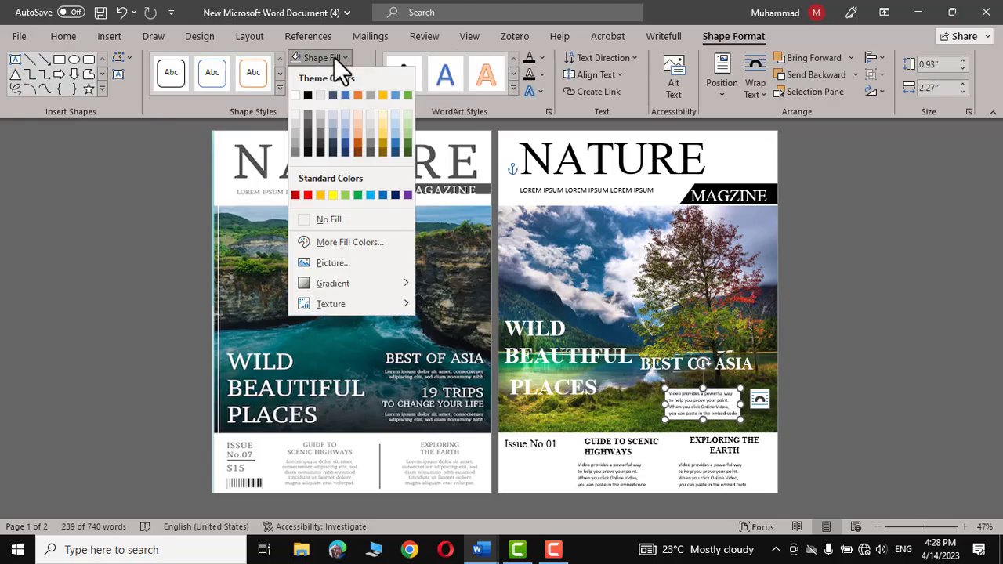
left_click(314, 220)
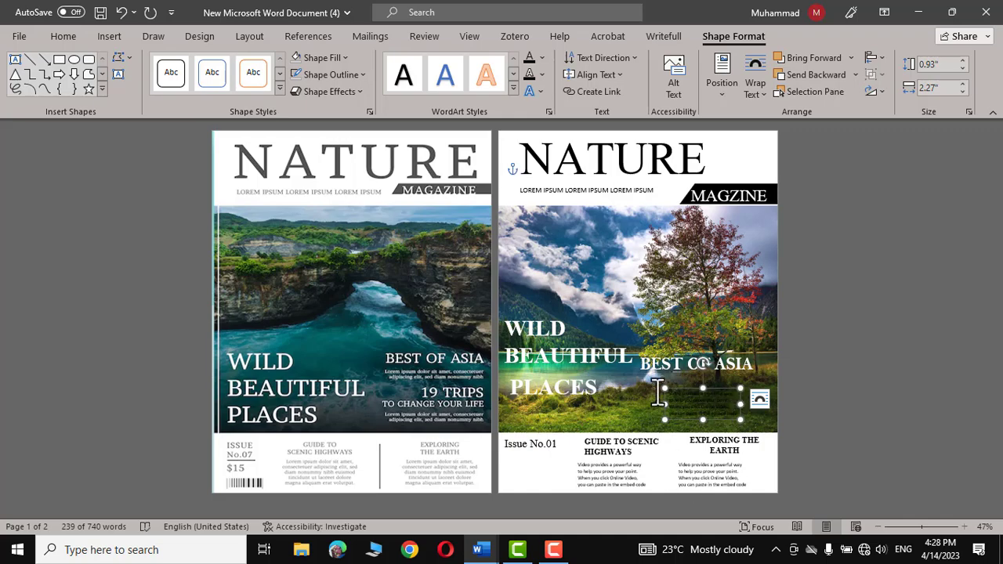
left_click(857, 445)
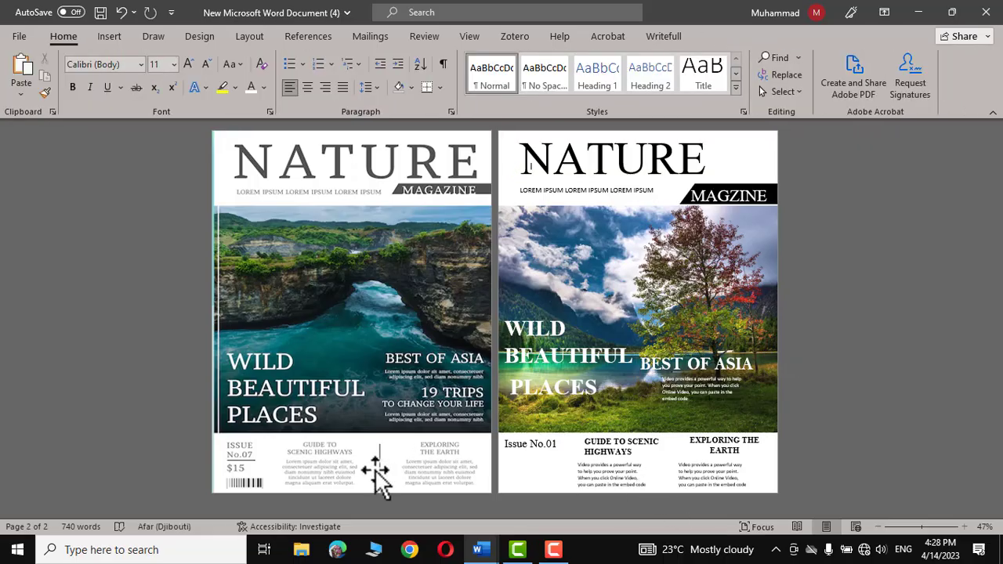
Draw a vertical divider line about 1.58 inches tall between the two footer columns and apply the black line style
left_click(119, 36)
left_click(196, 58)
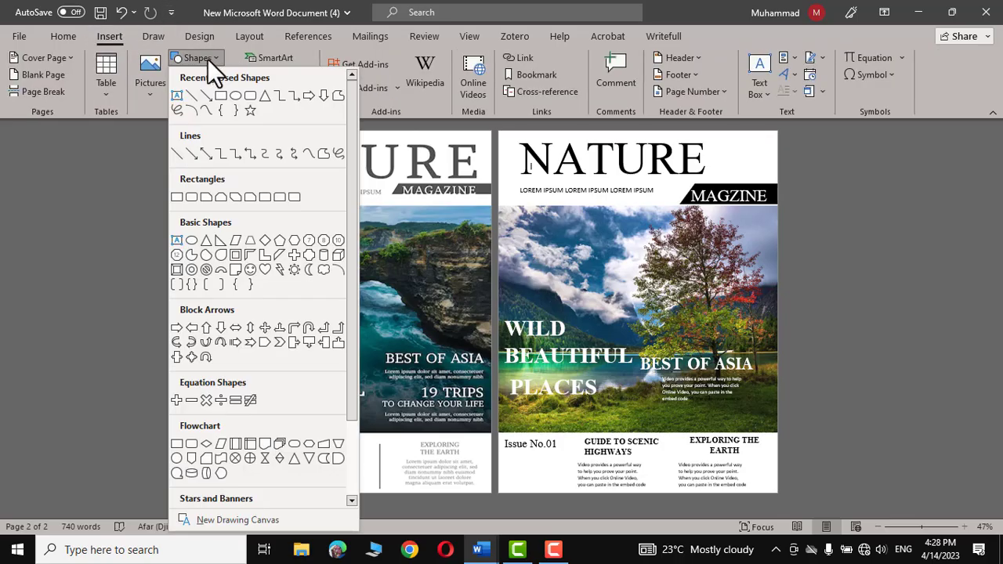
left_click(188, 88)
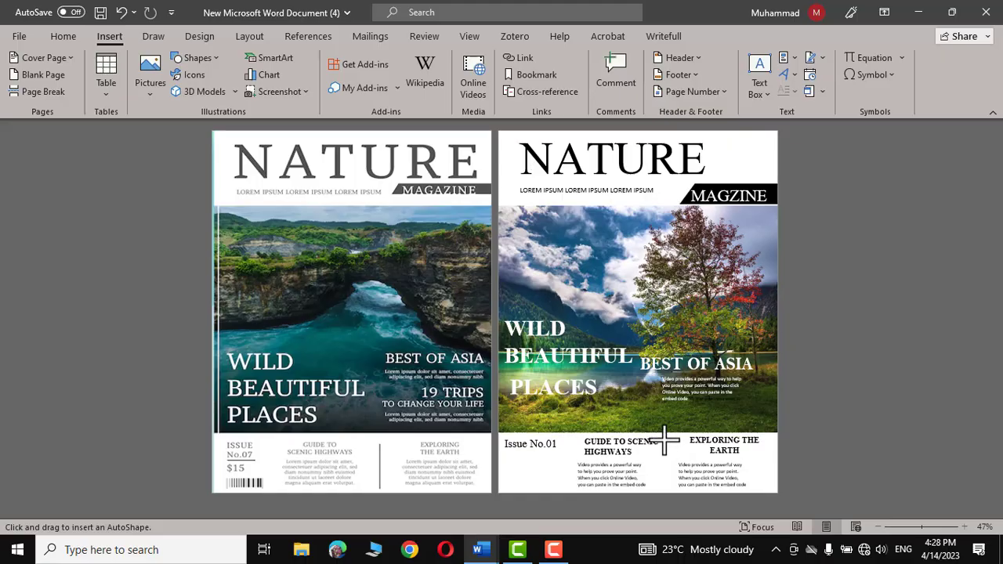
left_click_drag(665, 441, 666, 487)
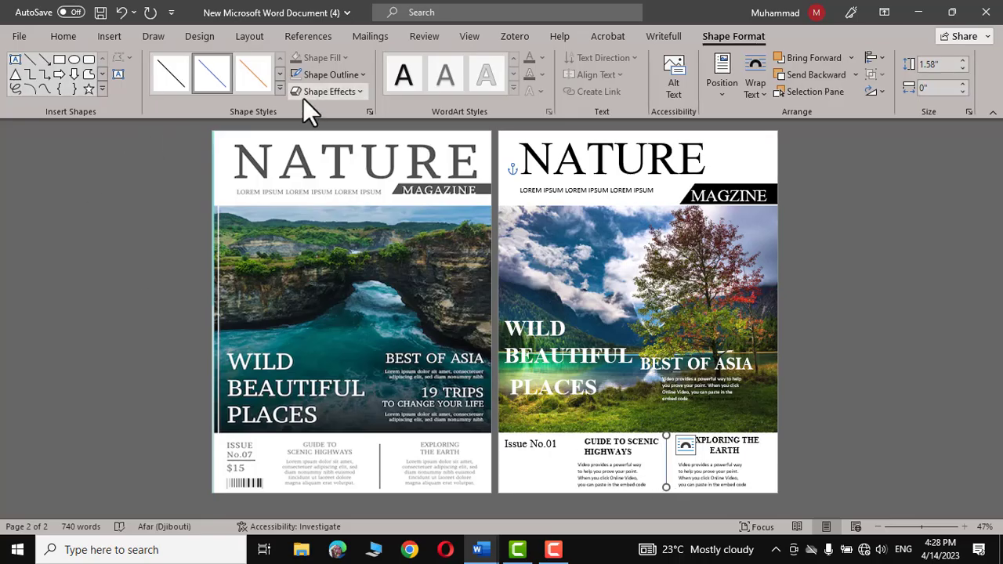
left_click(173, 76)
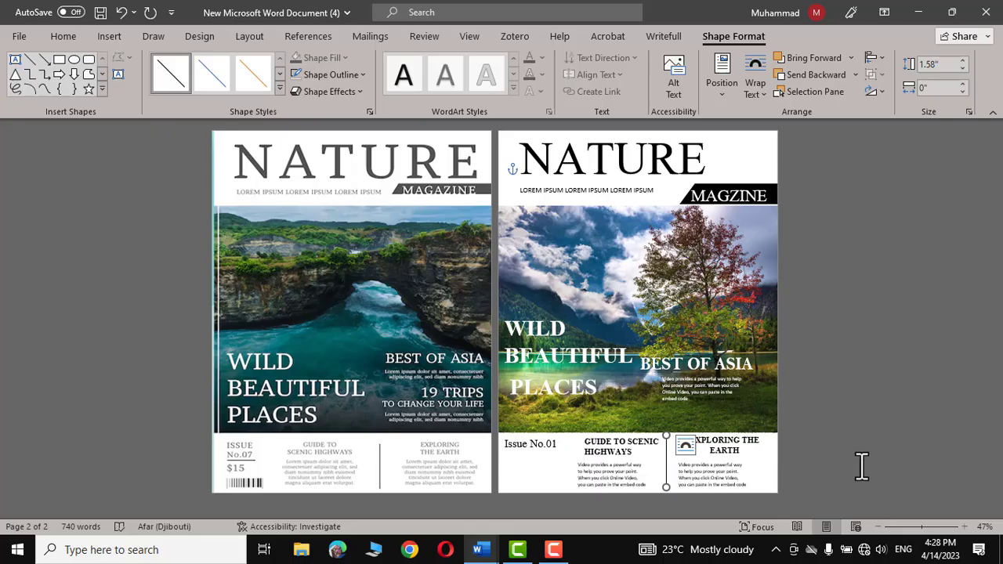
Shift the GUIDE TO SCENIC HIGHWAYS and EXPLORING THE EARTH headings slightly left in their footer columns
left_click(627, 453)
left_click(641, 437)
left_click_drag(641, 443, 631, 429)
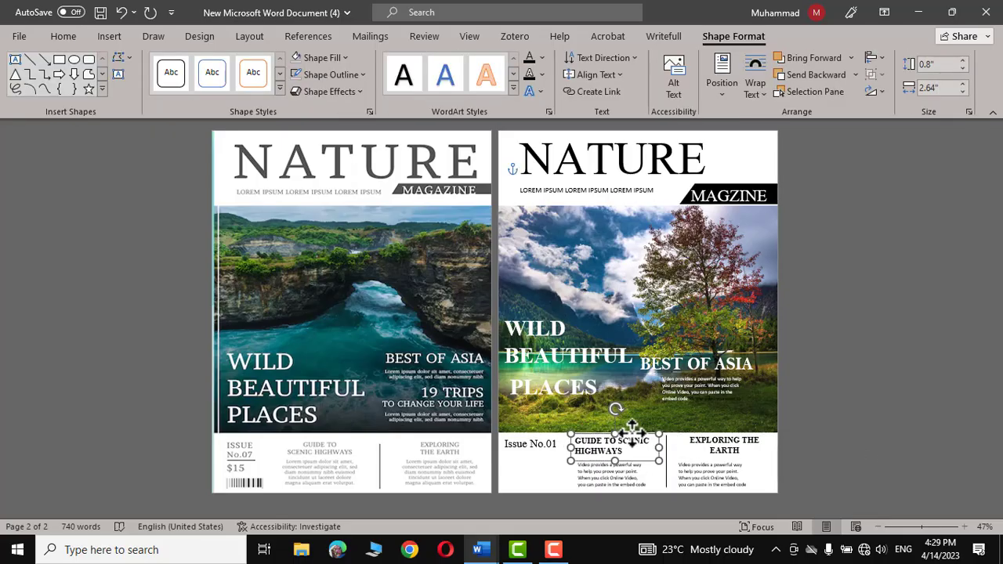
left_click(739, 438)
left_click_drag(739, 435, 734, 433)
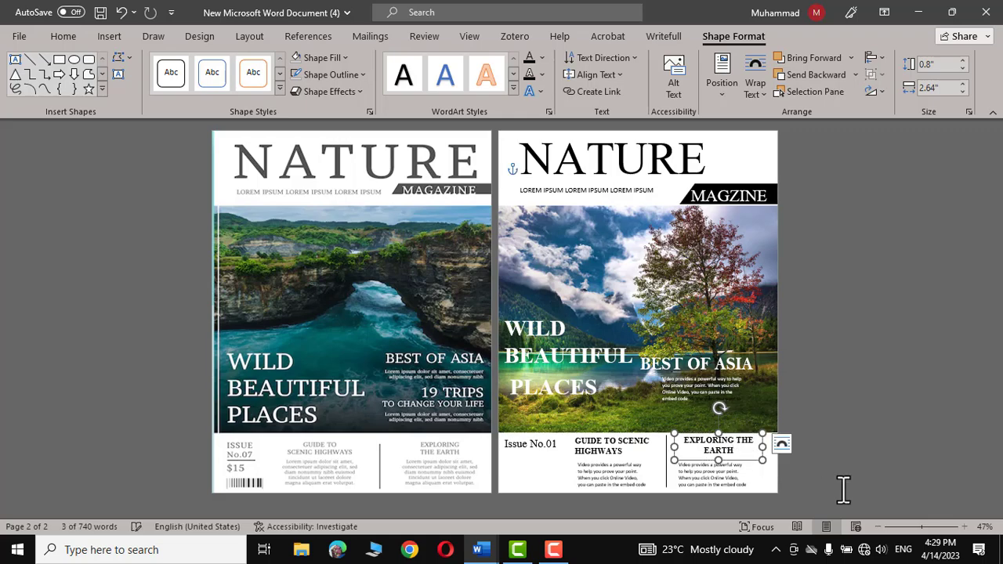
left_click(839, 488)
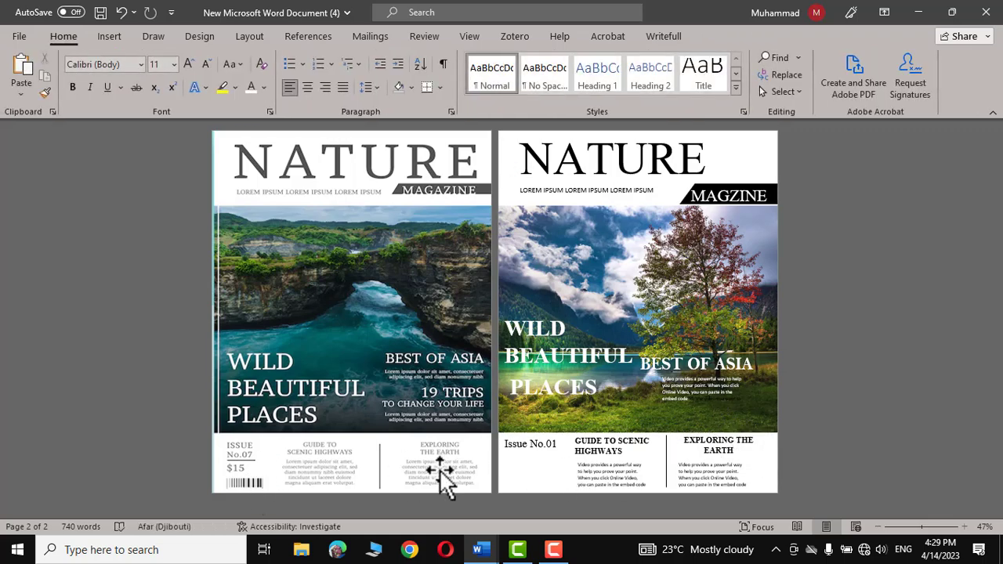
Place a text box reading NATURE in 18 pt, about 1.33 by 0.64 inches, beneath Issue No.01 in the footer
left_click(249, 482)
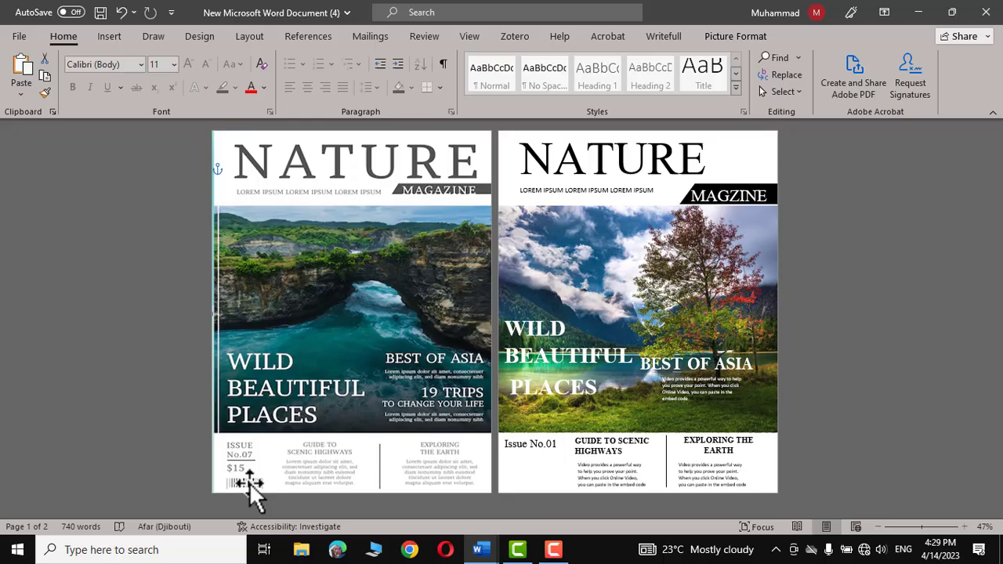
left_click(104, 35)
key("ctrl+v")
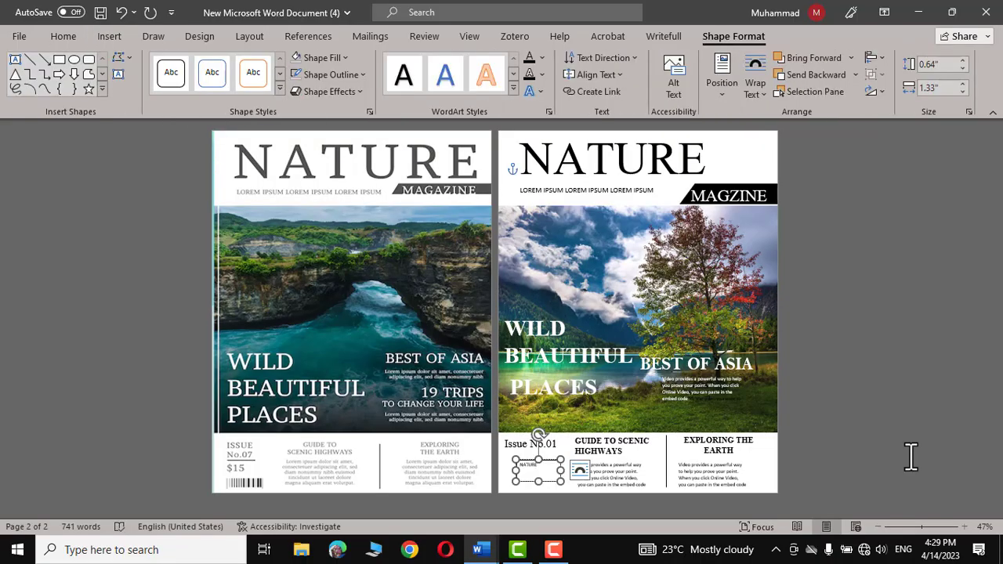
left_click(539, 469)
left_click(563, 470)
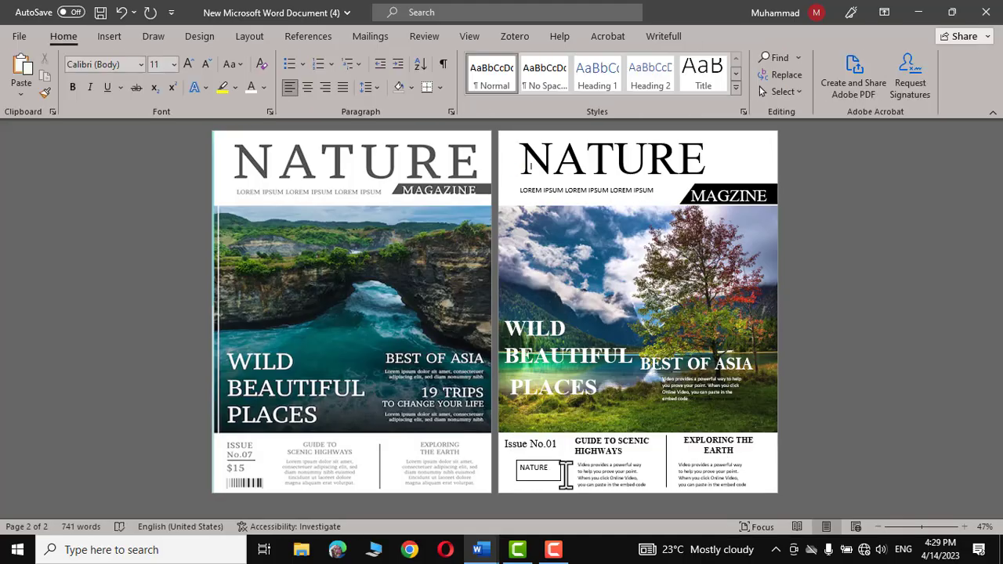
Turn the footer's NATURE text into a barcode with the Libre Barcode 39 font, without a box outline, close under Issue No.01
left_click(551, 466)
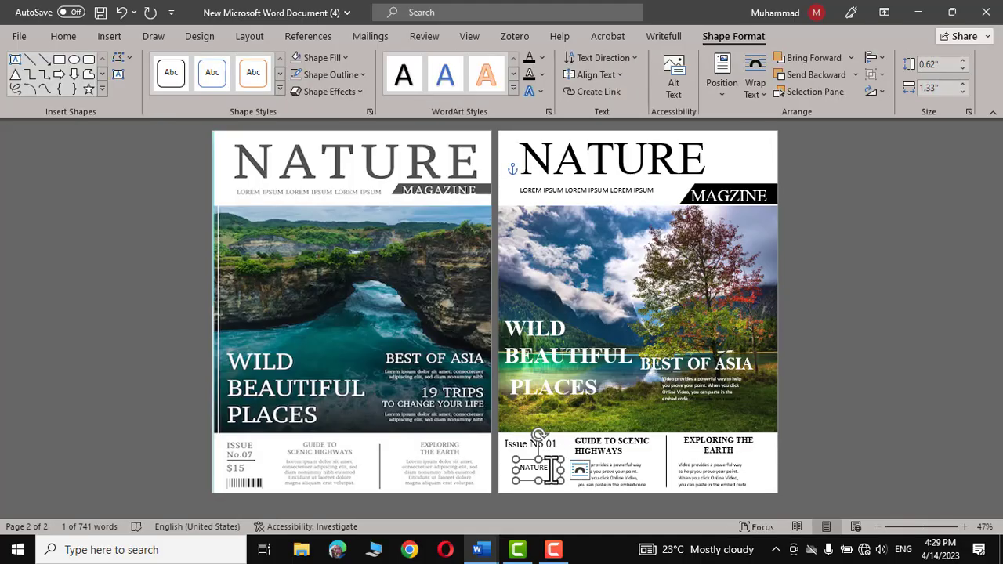
left_click_drag(561, 470, 511, 468)
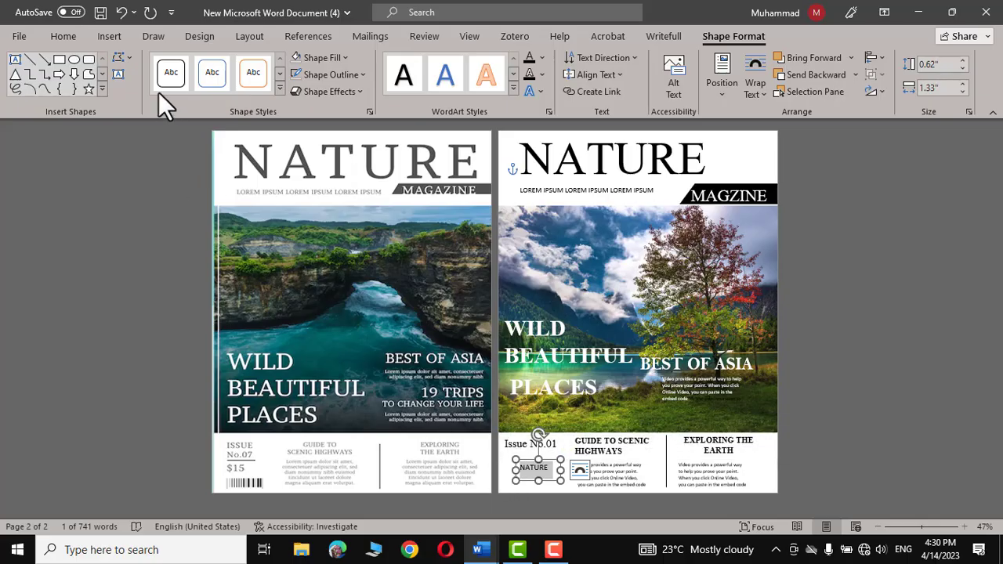
left_click(67, 36)
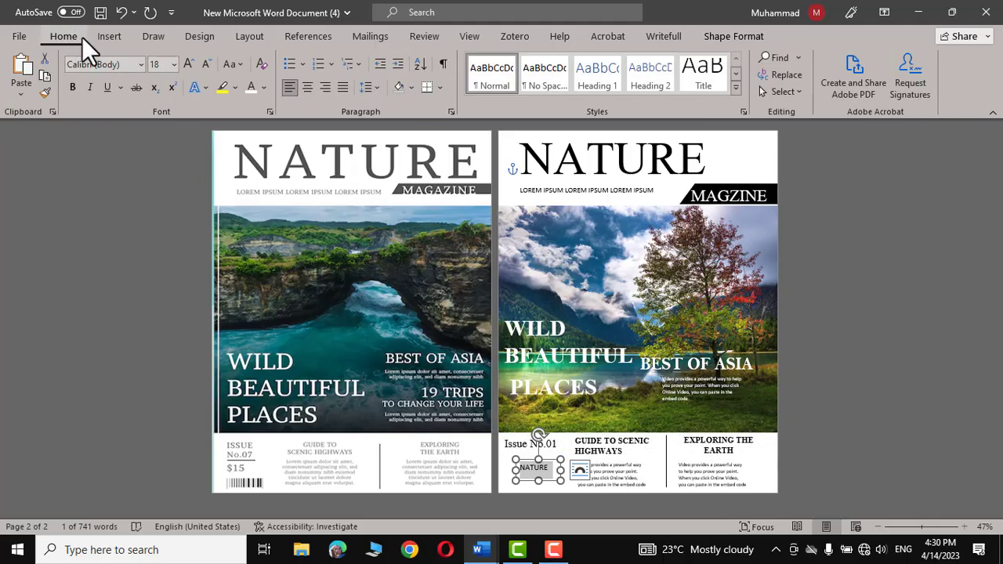
left_click(141, 64)
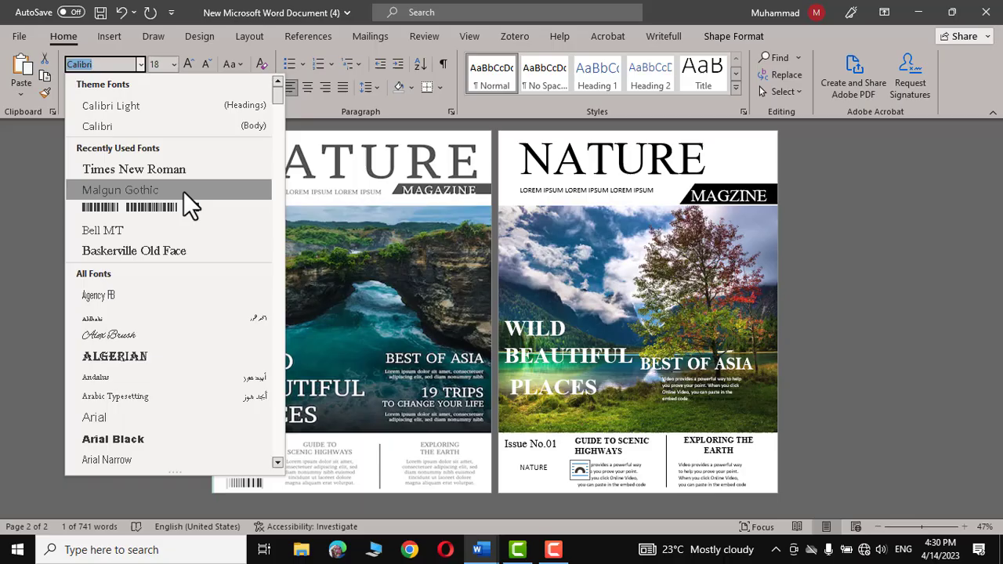
left_click(147, 207)
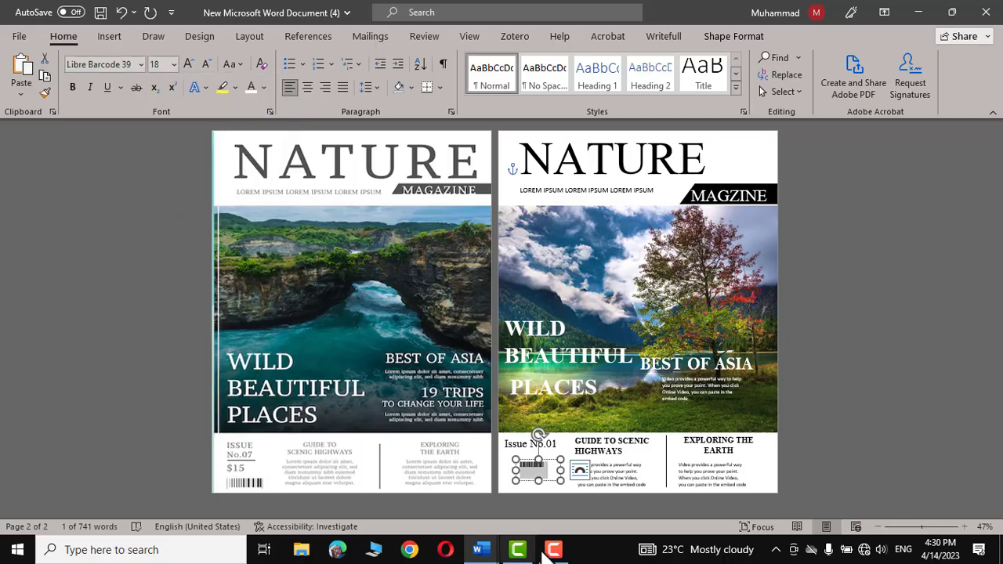
left_click(569, 345)
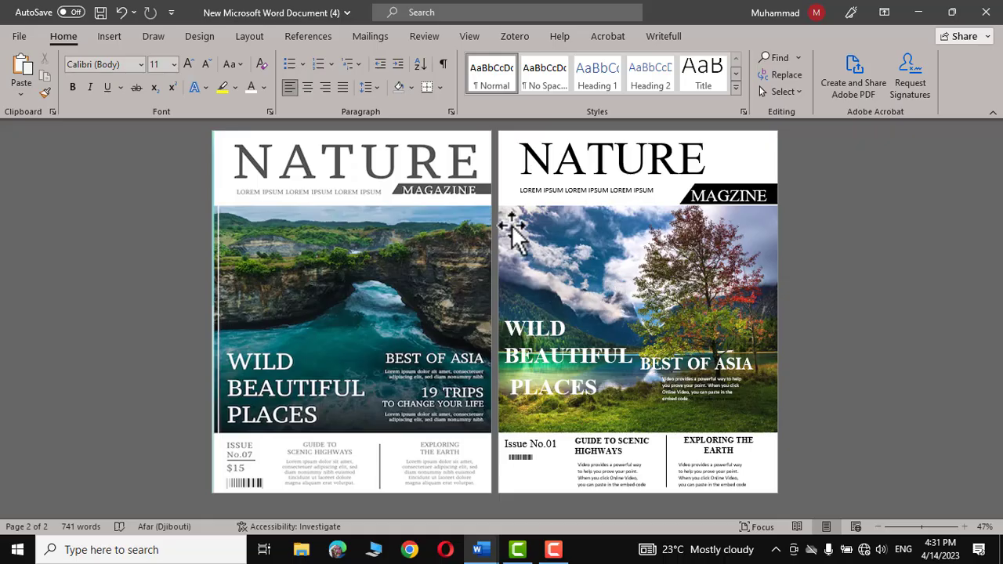
Switch to vertical page movement at 116% zoom and compare the recreated cover with the reference cover
left_click(469, 36)
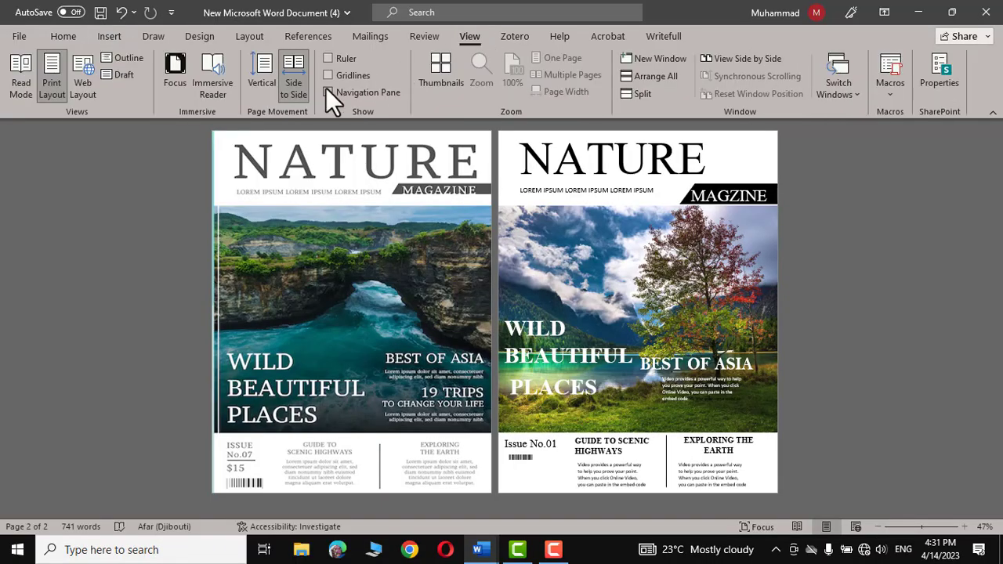
left_click(262, 75)
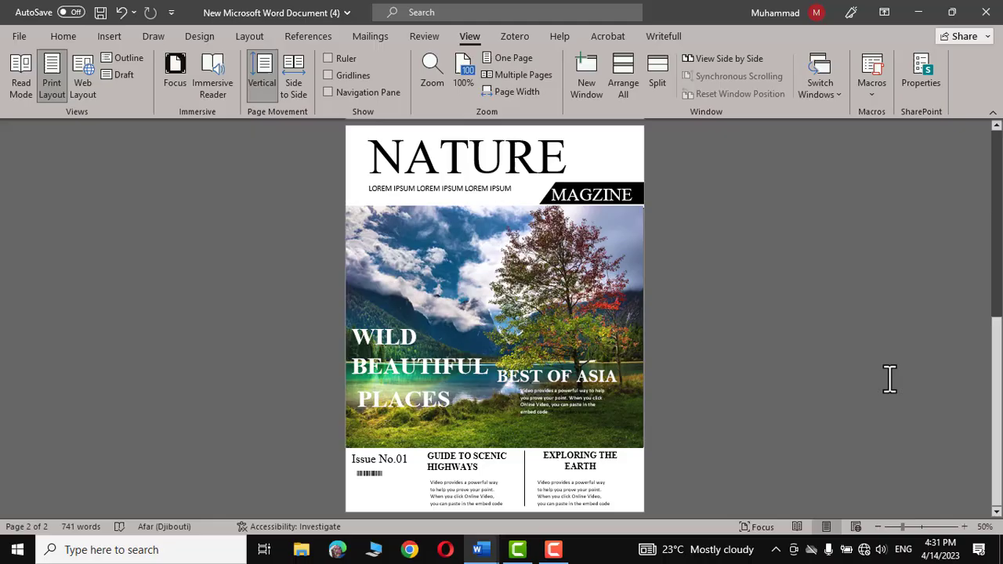
left_click(922, 526)
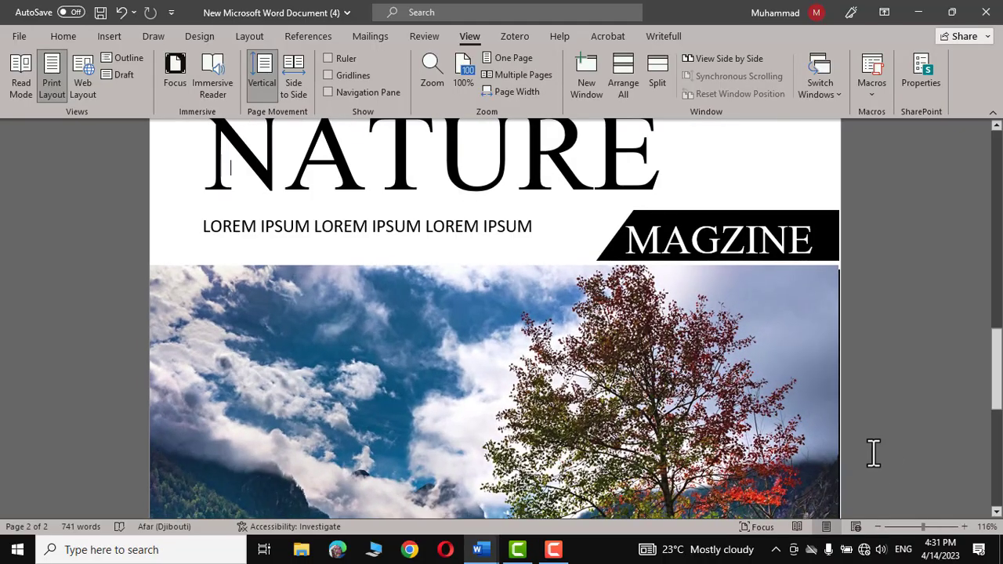
scroll(926, 354, "down", 10)
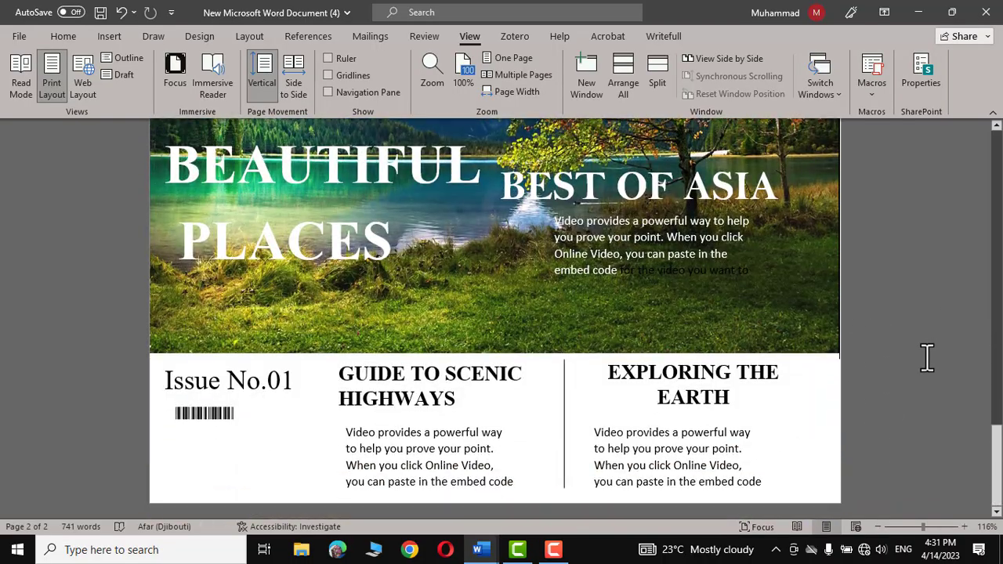
scroll(926, 357, "up", 15)
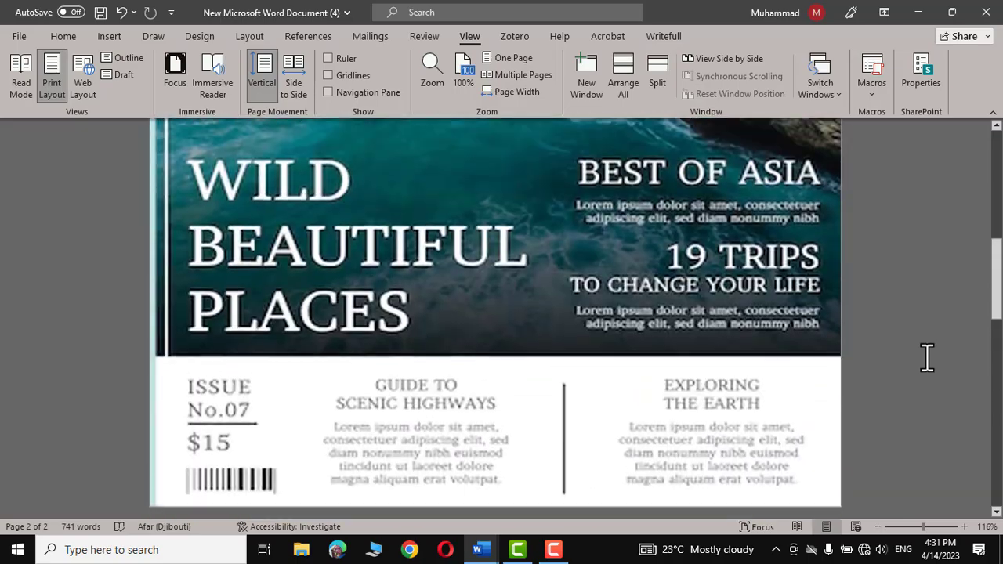
scroll(926, 357, "up", 6)
scroll(925, 358, "down", 10)
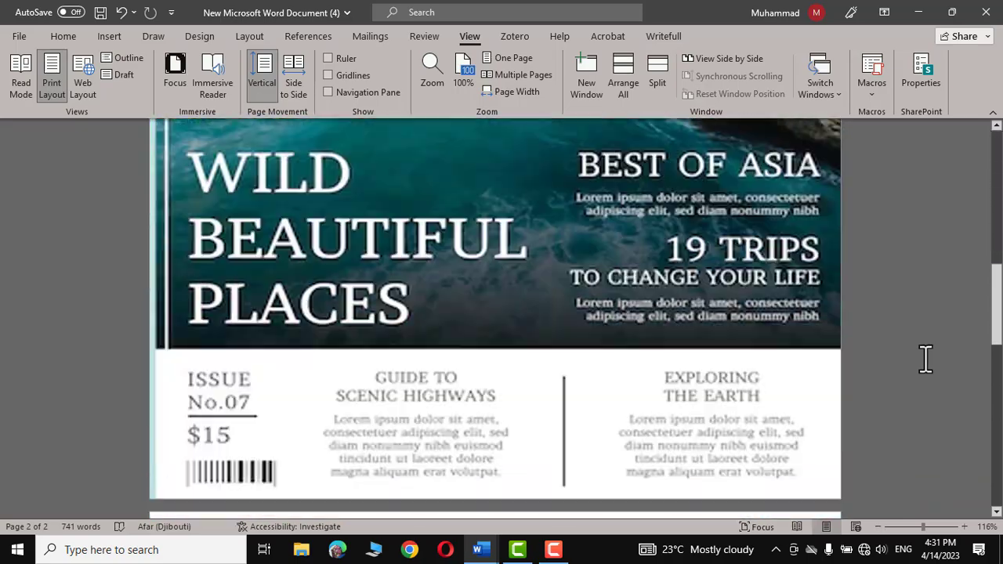
scroll(925, 359, "down", 8)
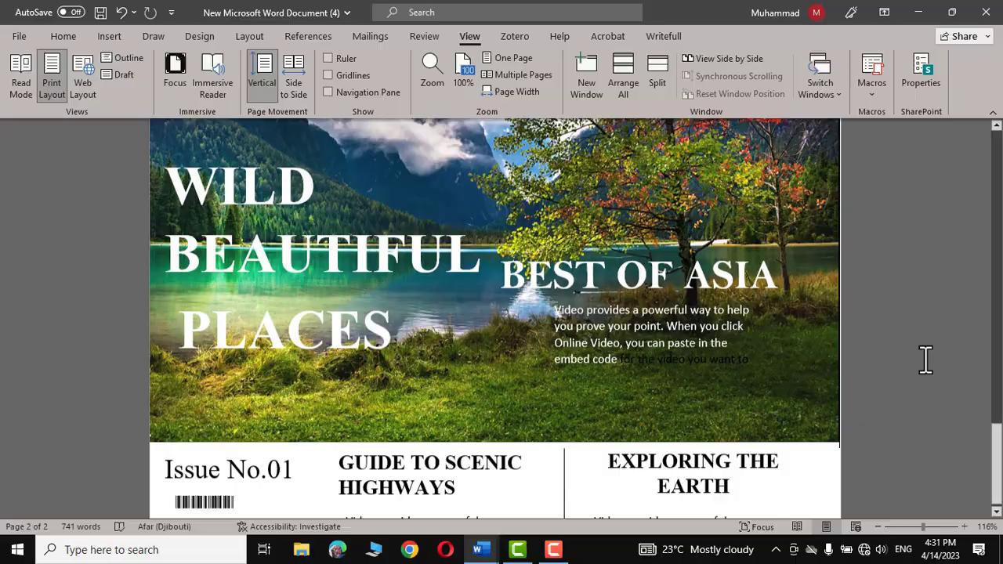
scroll(925, 359, "up", 3)
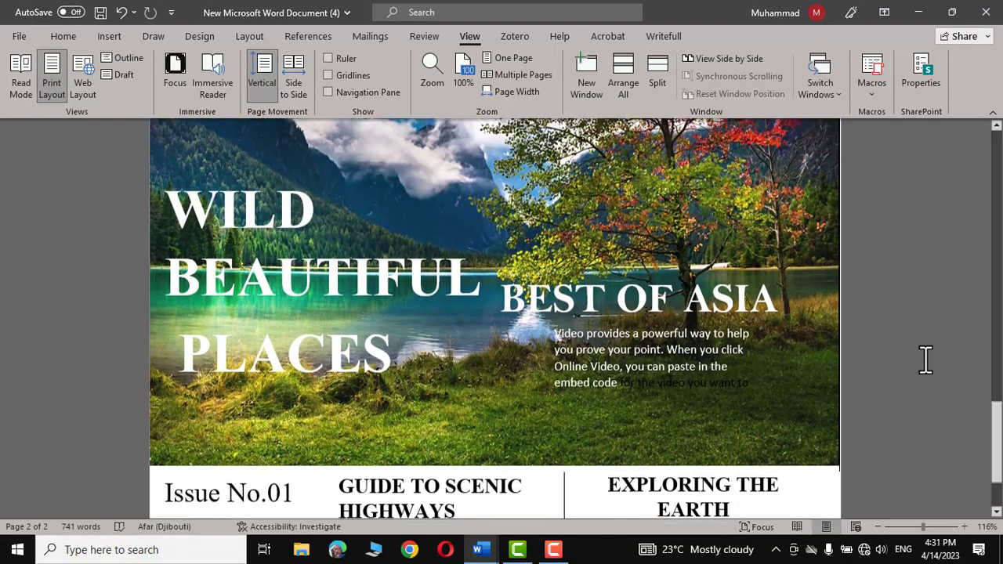
scroll(925, 359, "down", 2)
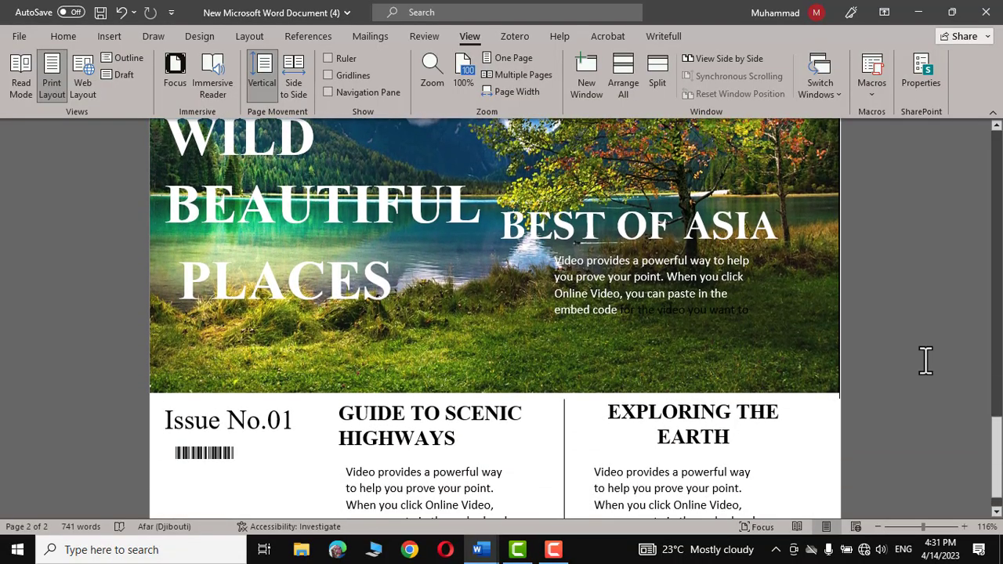